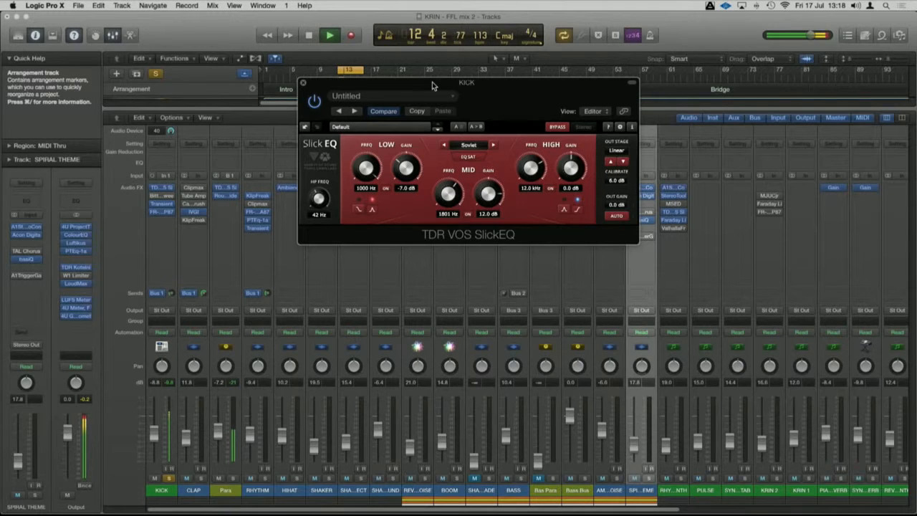
Stop playback and cycle the kick's SlickEQ through its EQ models, ending on Soviet.
key("space")
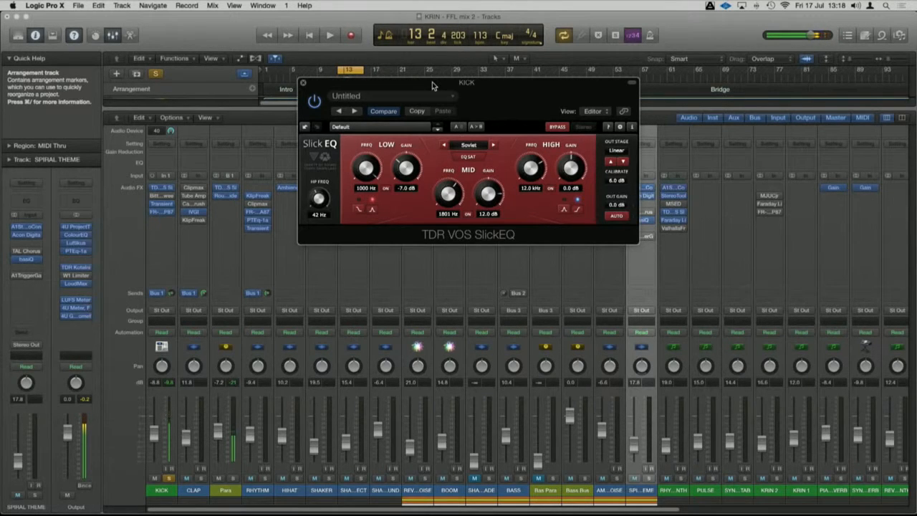
left_click(493, 146)
left_click(493, 146)
left_click(493, 146)
left_click(492, 146)
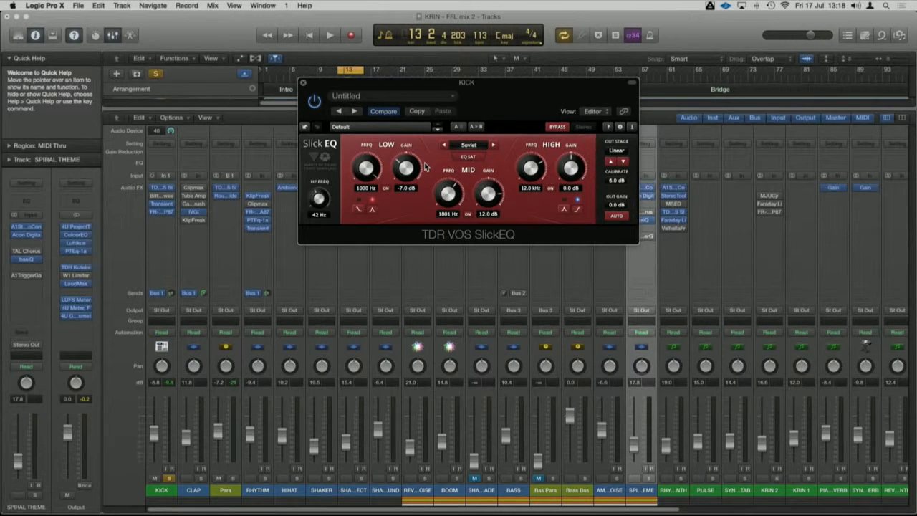
Play the soloed kick and compare its sound with SlickEQ bypassed and enabled, then stop playback.
key("space")
left_click(318, 105)
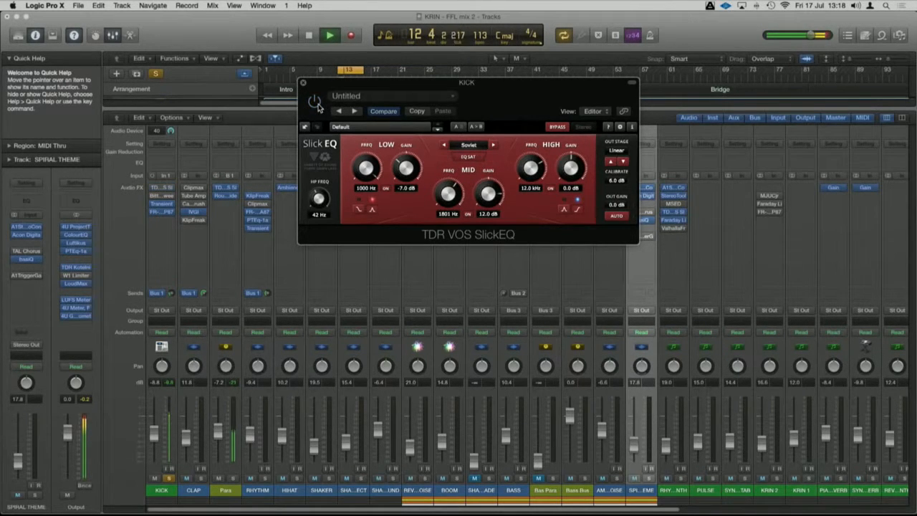
left_click(318, 105)
left_click_drag(349, 84, 333, 105)
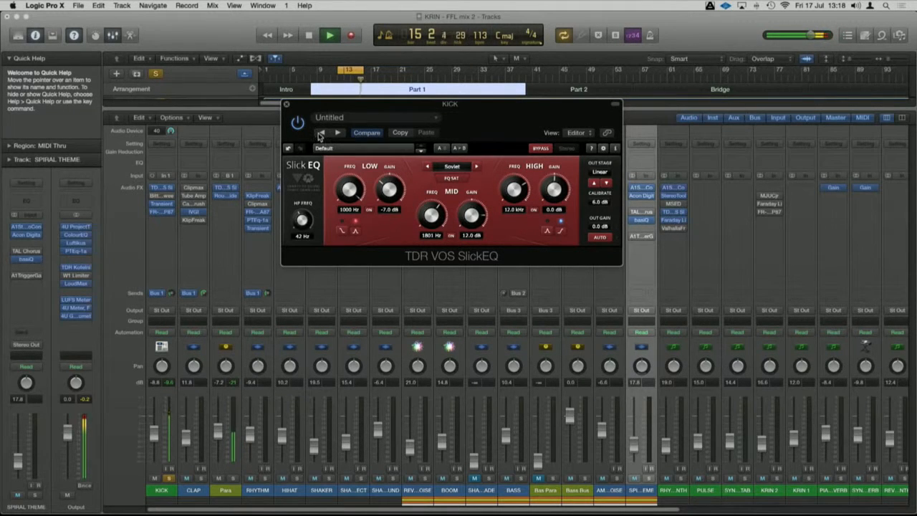
key("space")
left_click_drag(316, 107, 365, 175)
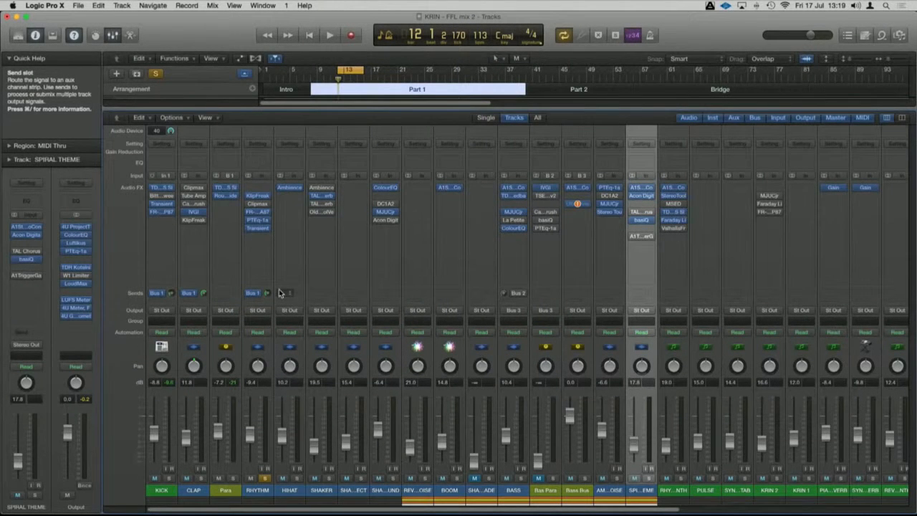
Play the soloed RHYTHM track and open its PTEq-1a equalizer, placing the plug-in window over the upper mixer area.
key("space")
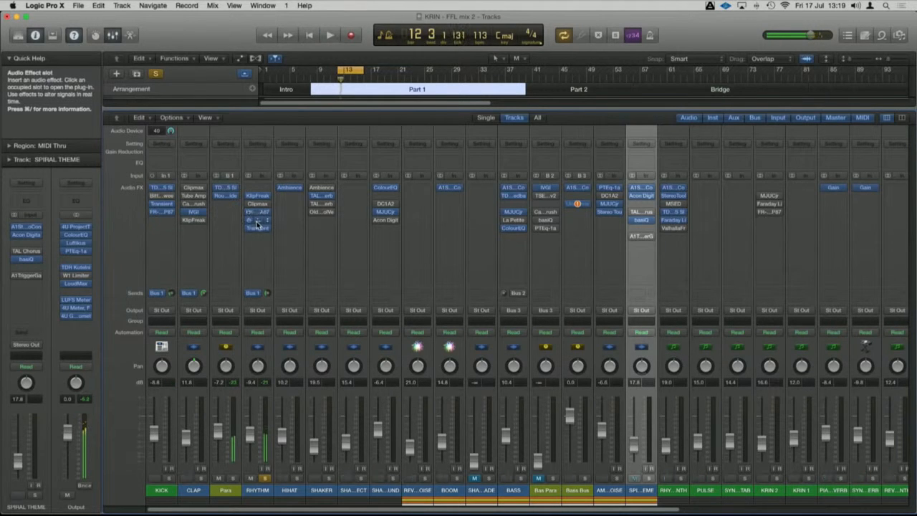
left_click(257, 222)
left_click_drag(81, 45, 279, 40)
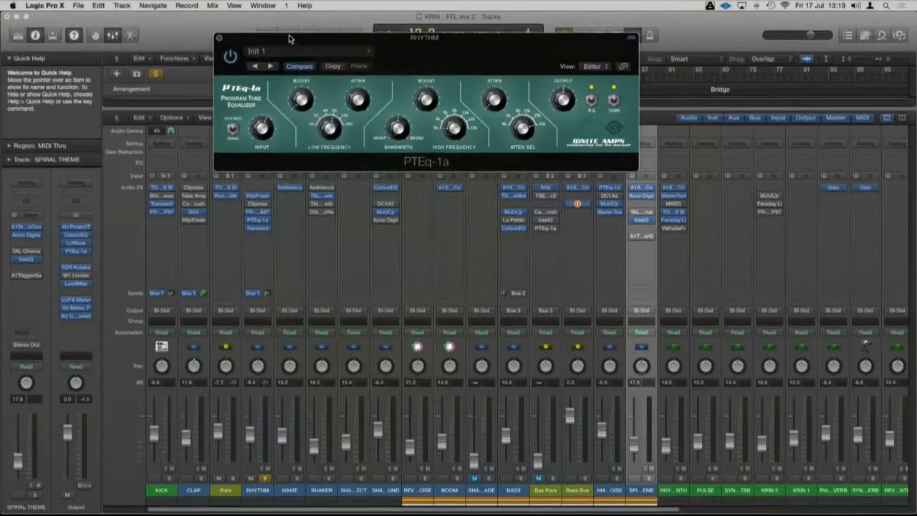
left_click_drag(289, 38, 285, 40)
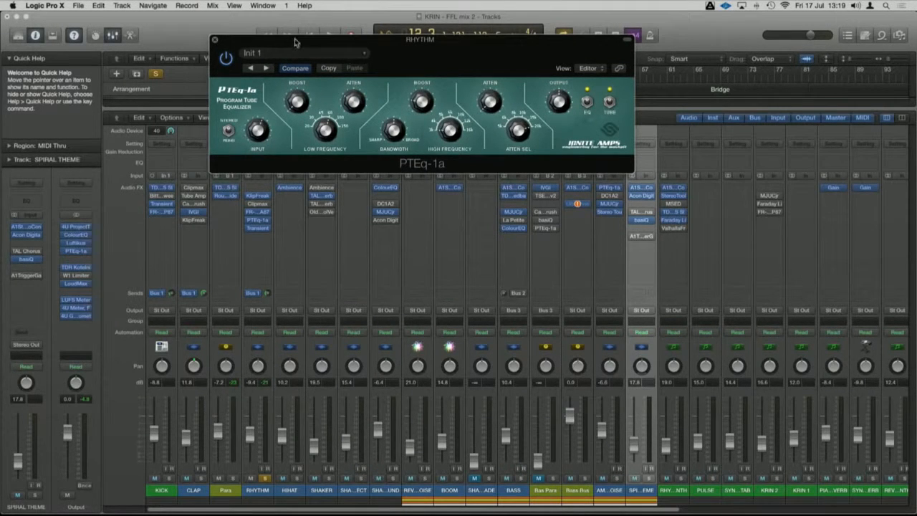
left_click_drag(291, 40, 294, 27)
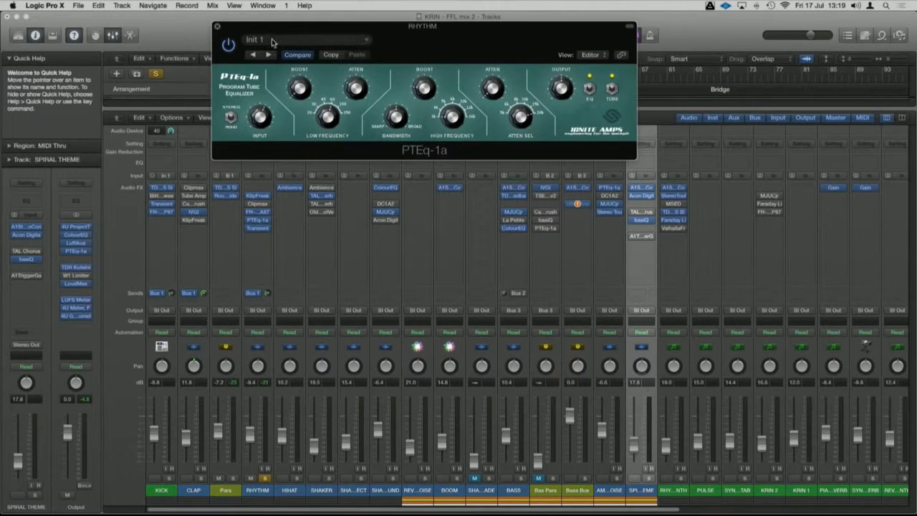
Play the RHYTHM track, compare it with PTEq-1a bypassed and enabled, and close the plug-in.
key("space")
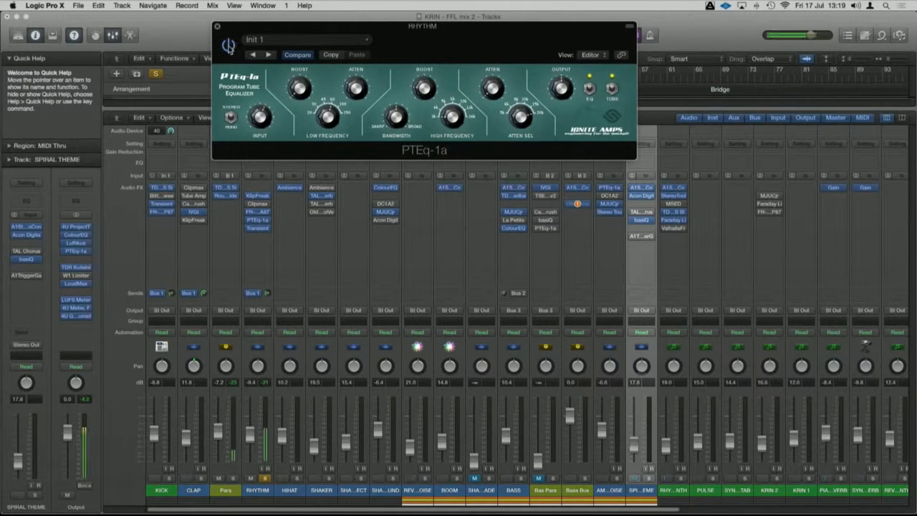
left_click(228, 46)
left_click(228, 46)
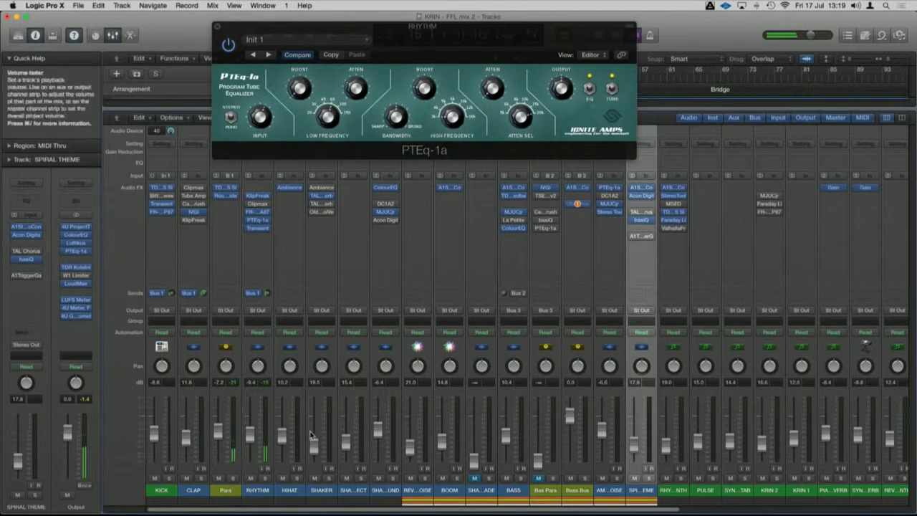
left_click(218, 27)
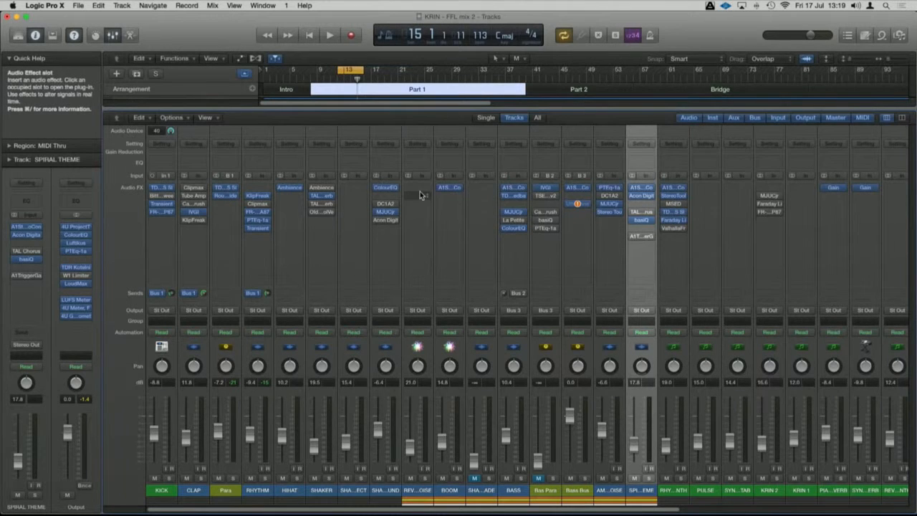
Solo and audition the SHAKER SOUND track, and open its ColourEQ plug-in.
left_click(392, 478)
key("space")
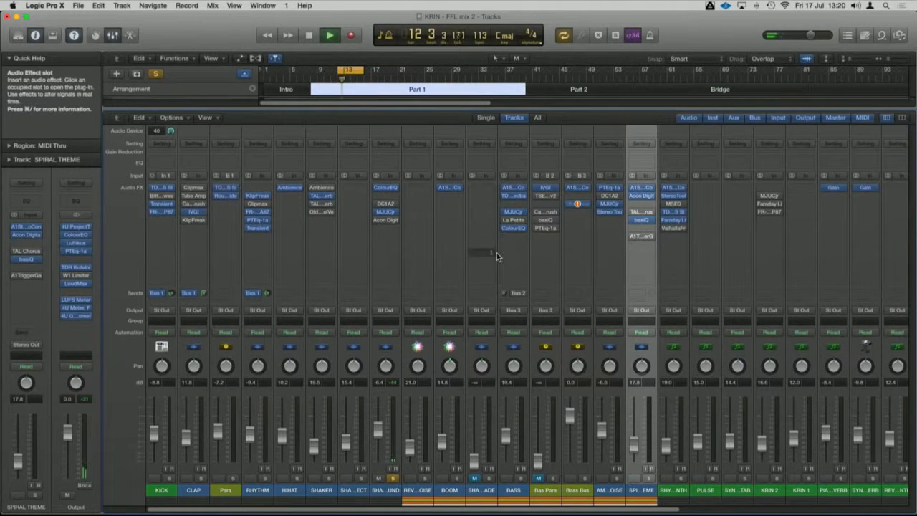
key("space")
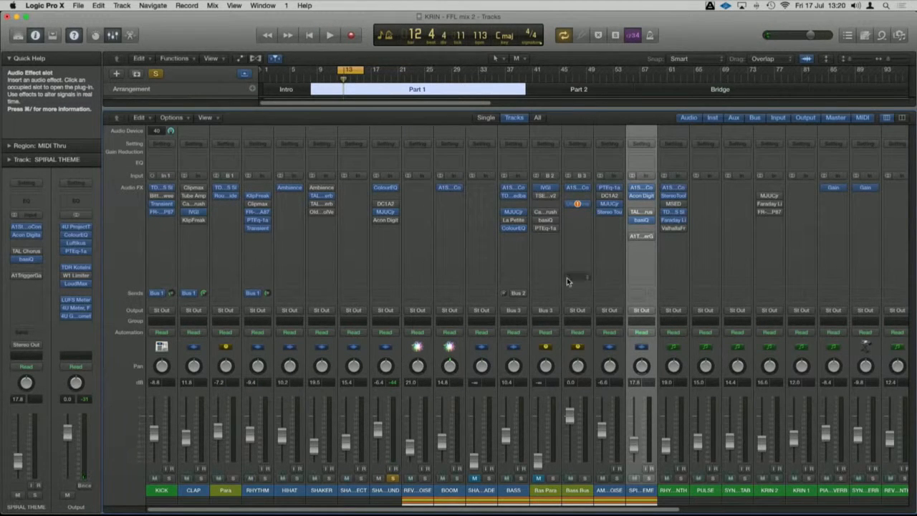
left_click(386, 190)
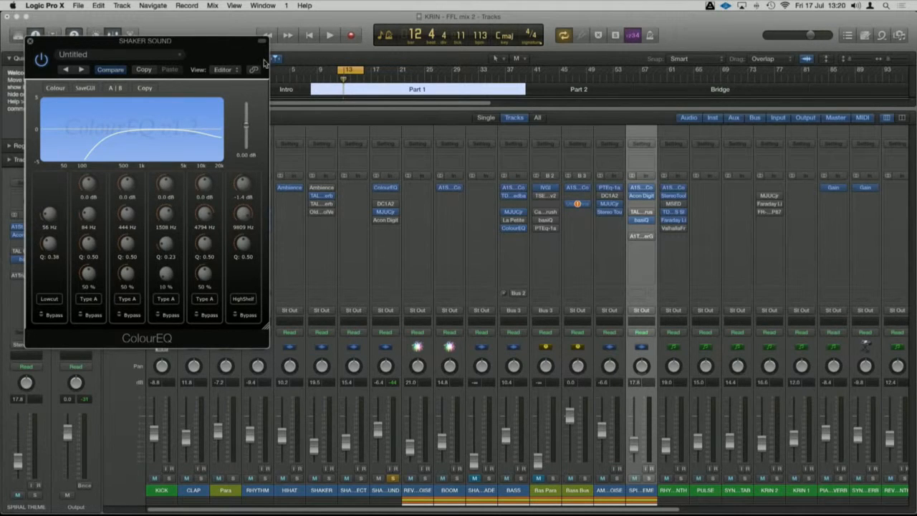
left_click_drag(230, 52, 363, 94)
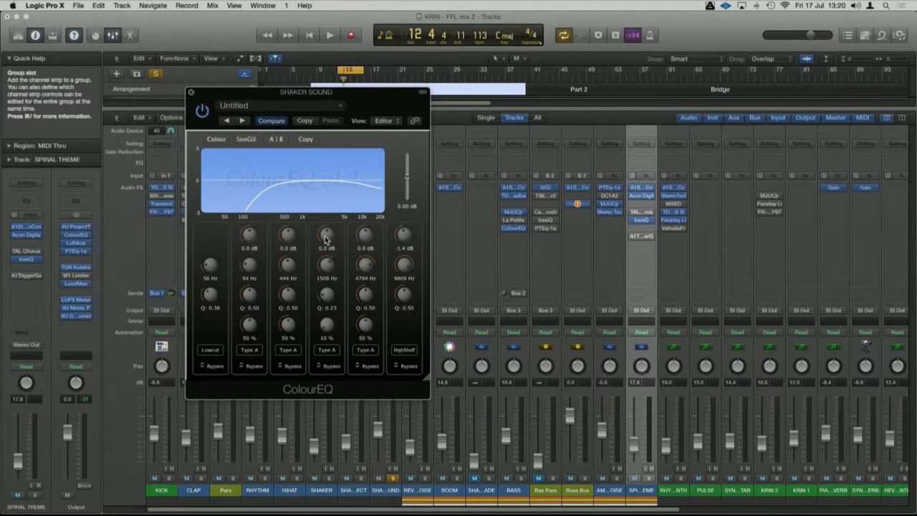
Set ColourEQ's 444 Hz band to 3.5 dB gain, Q 0.25, Type B and 77 %.
left_click_drag(287, 235, 290, 218)
left_click_drag(288, 294, 287, 308)
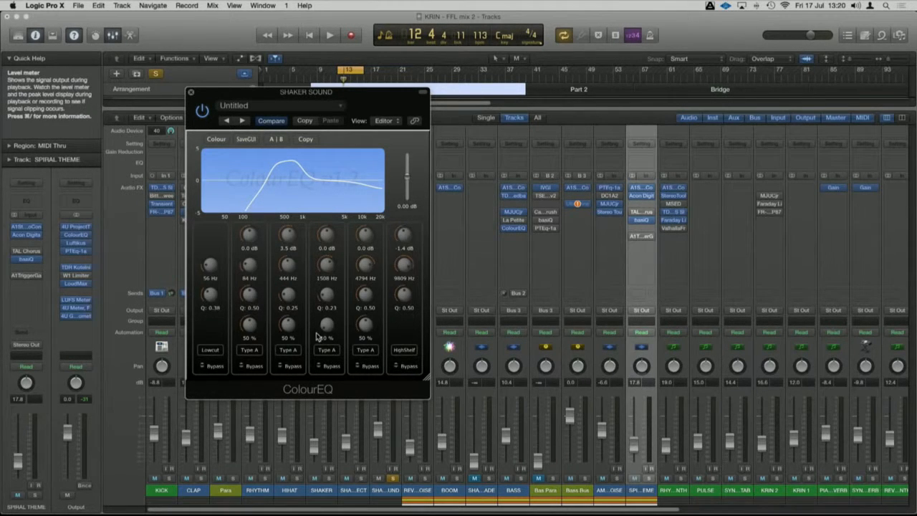
left_click(288, 350)
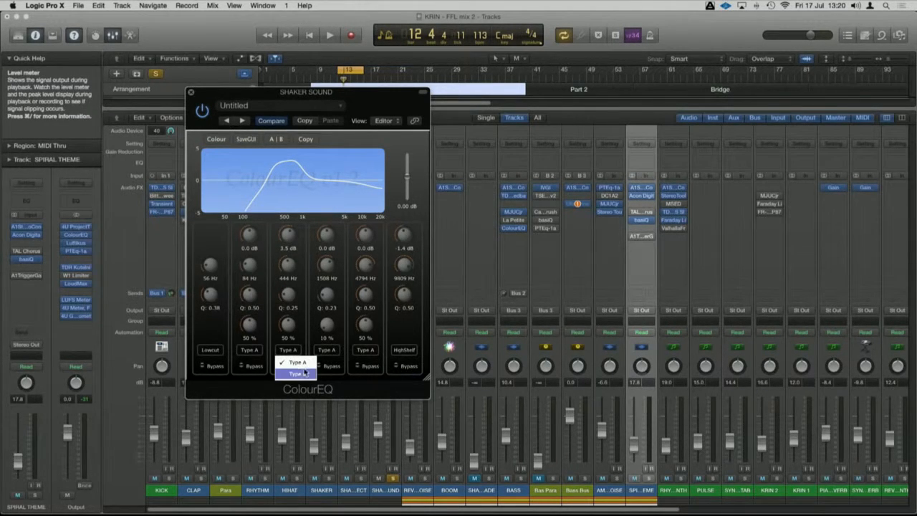
left_click(303, 376)
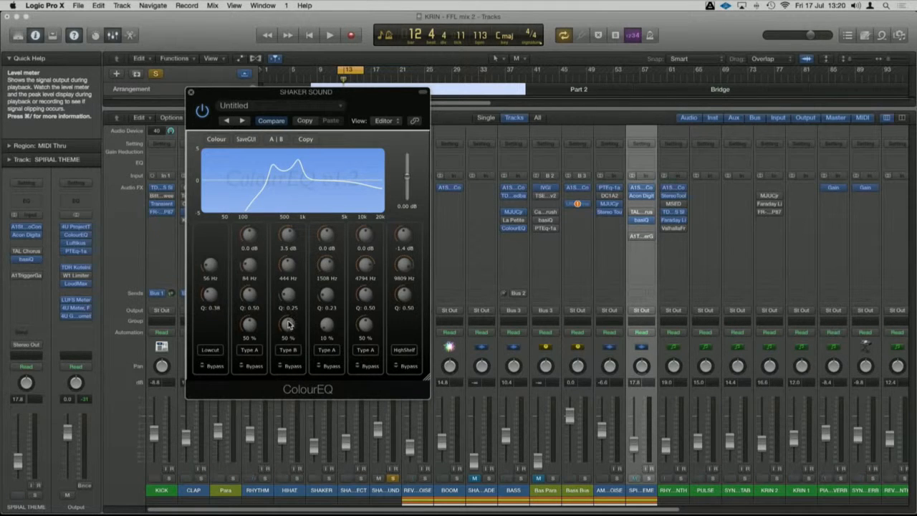
left_click_drag(287, 324, 287, 297)
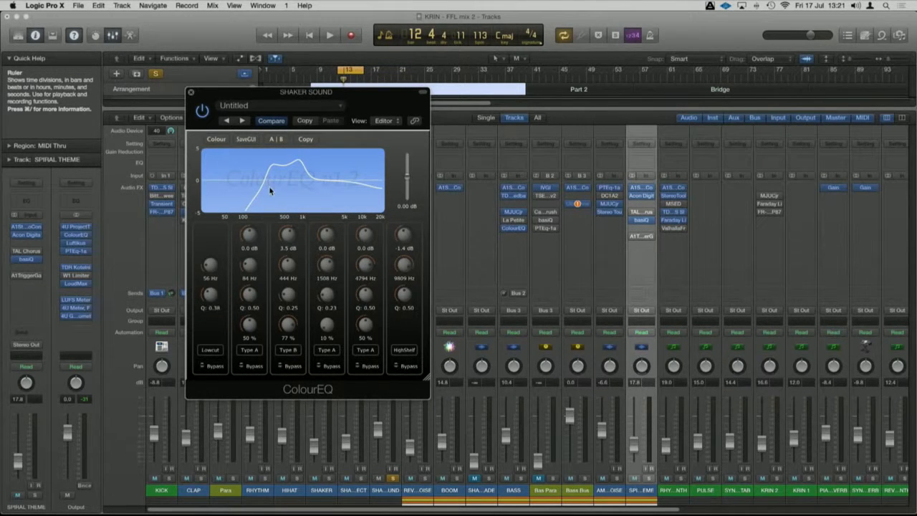
Bypass ColourEQ's 444 Hz band and close the plug-in window.
left_click(282, 367)
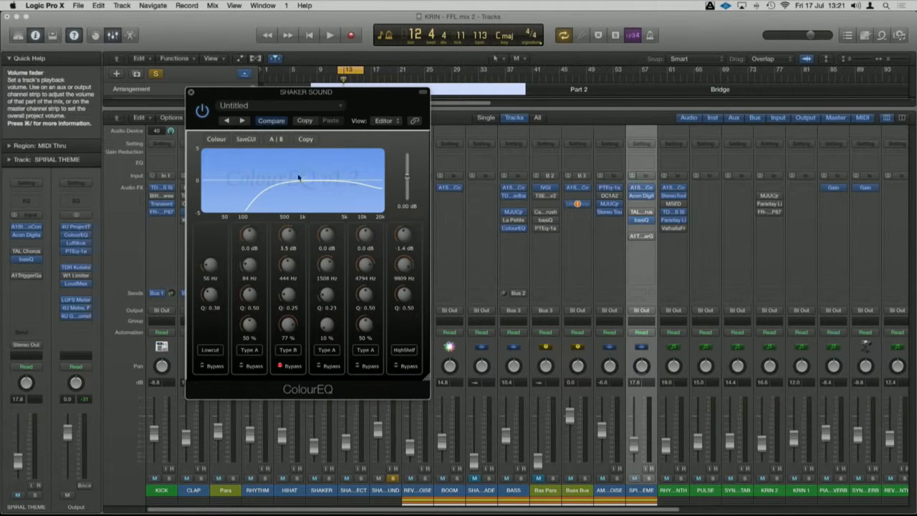
left_click_drag(271, 91, 316, 86)
left_click_drag(254, 83, 250, 105)
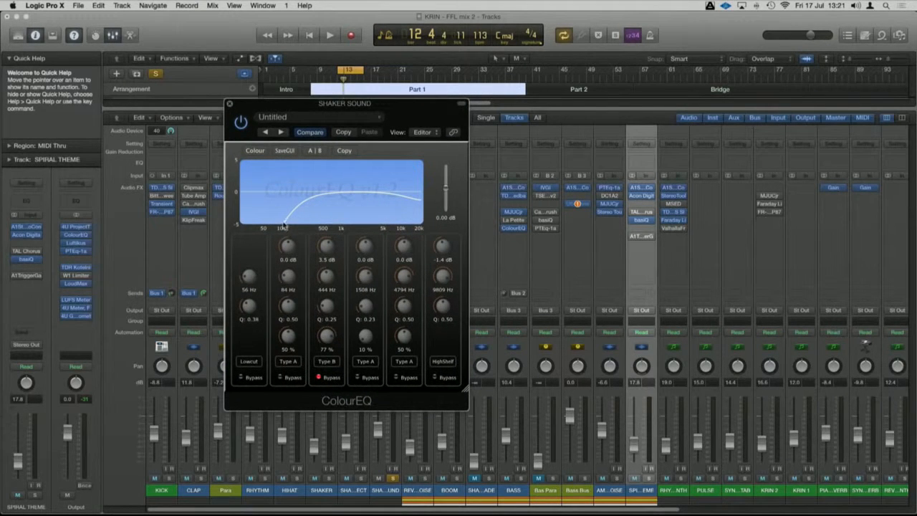
left_click_drag(228, 106, 238, 108)
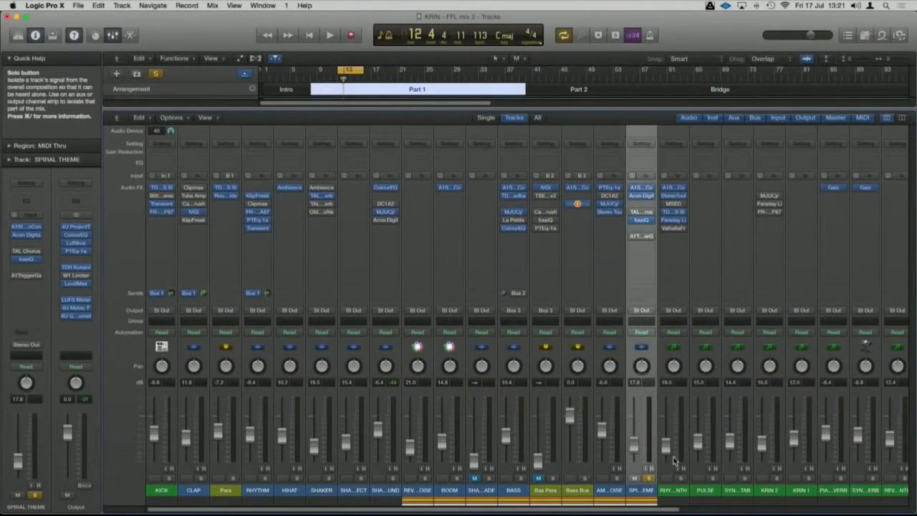
Play the soloed SPIRAL THEME track, open its basiQ equalizer, and stop playback.
key("space")
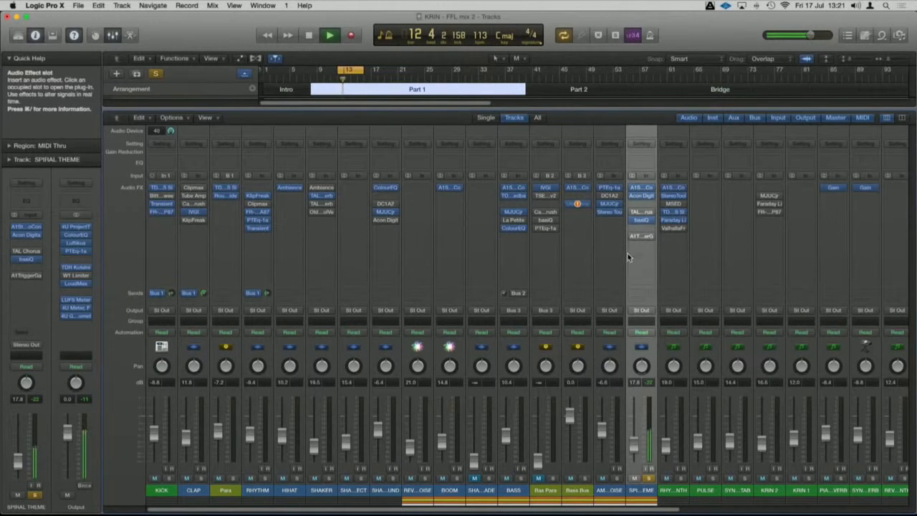
left_click(643, 219)
left_click_drag(80, 46, 188, 103)
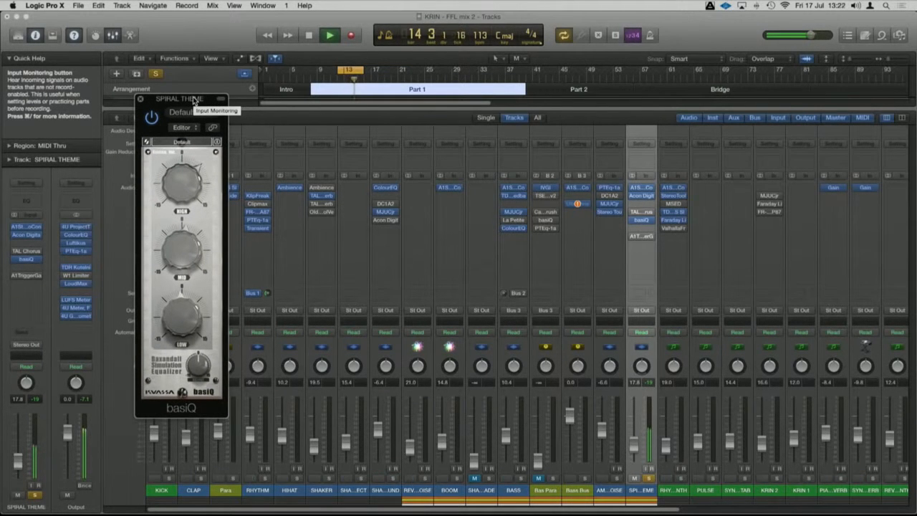
key("space")
left_click_drag(197, 100, 270, 77)
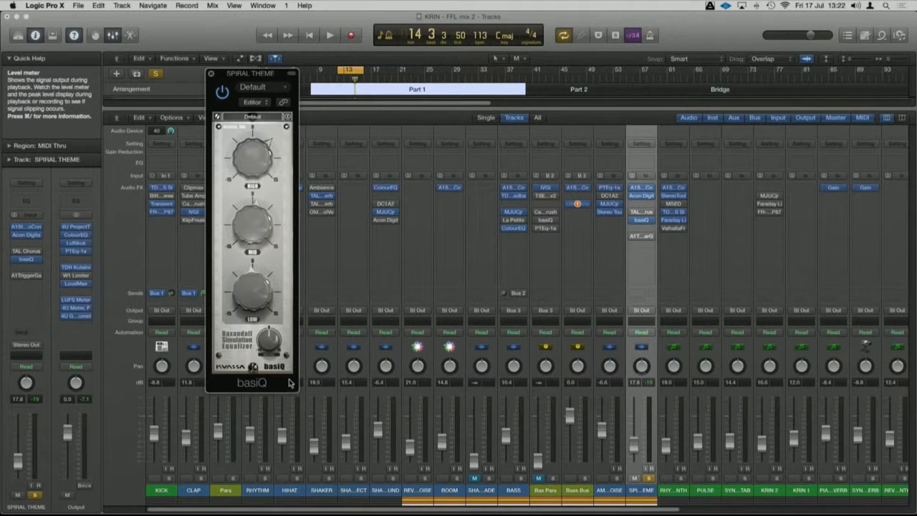
mouse_move(258, 75)
left_mouse_down()
mouse_move(277, 77)
mouse_move(253, 89)
left_mouse_up()
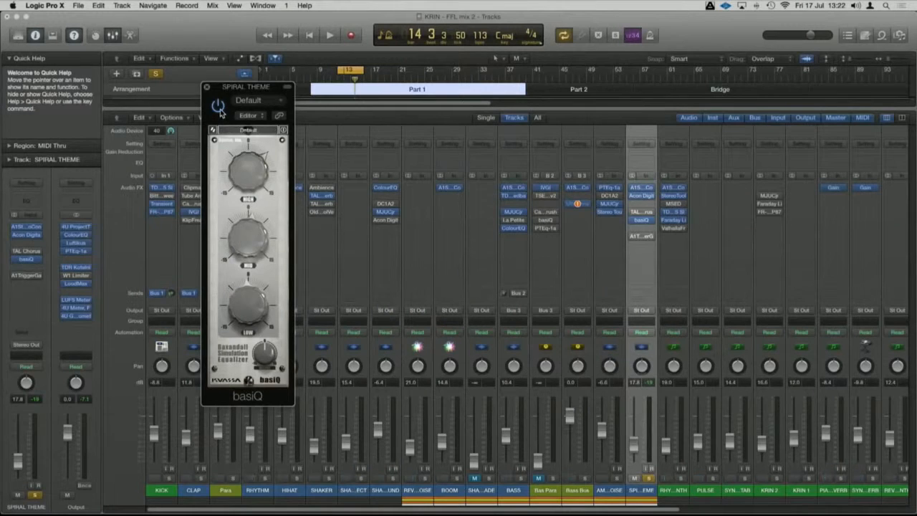
Compare SPIRAL THEME during playback with basiQ bypassed and enabled, and stop playback.
key("space")
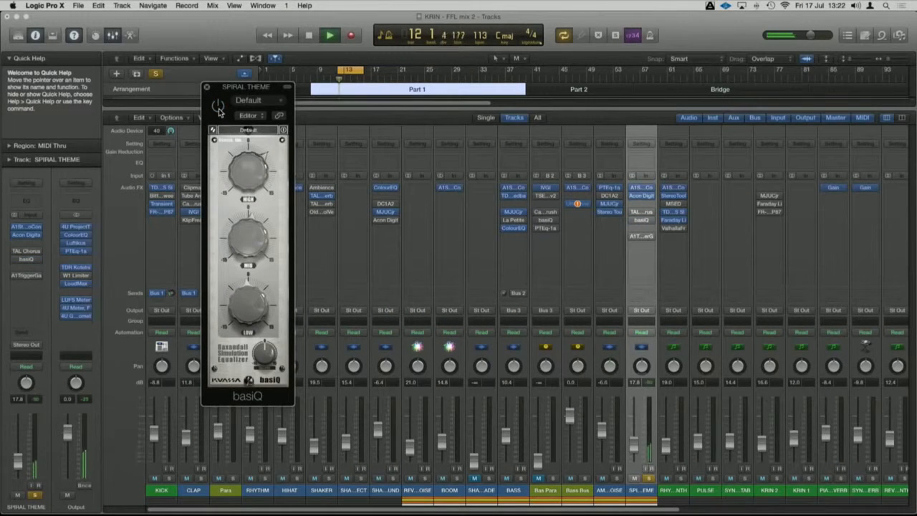
left_click(218, 106)
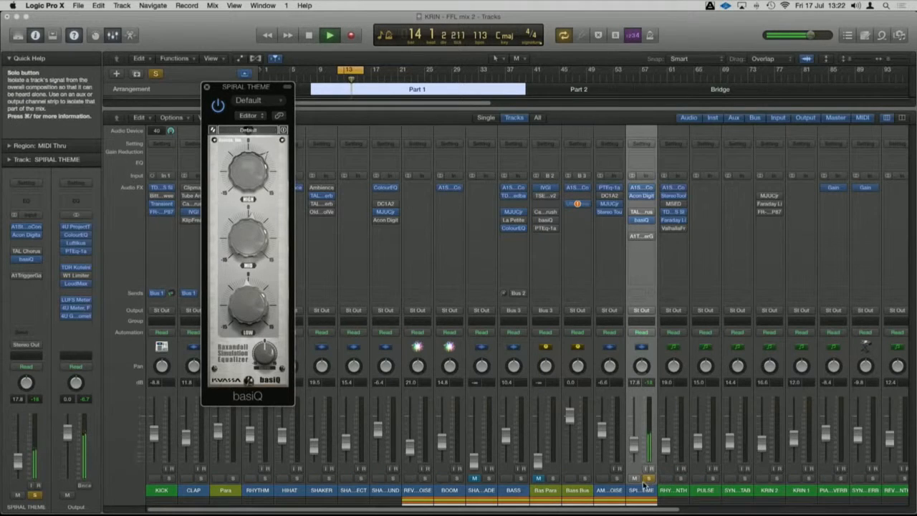
key("space")
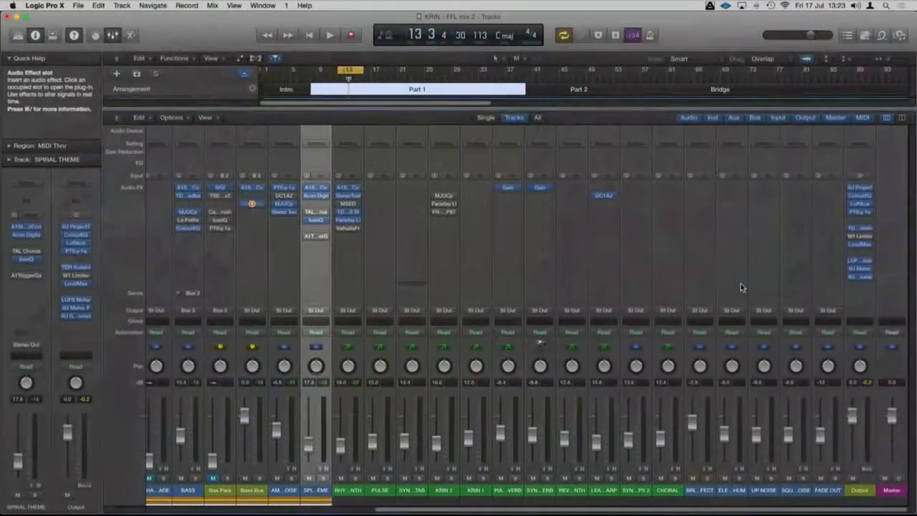
Open the Luftikus equalizer on the Output channel and move its window clear of the channel's effect slots.
left_click(861, 205)
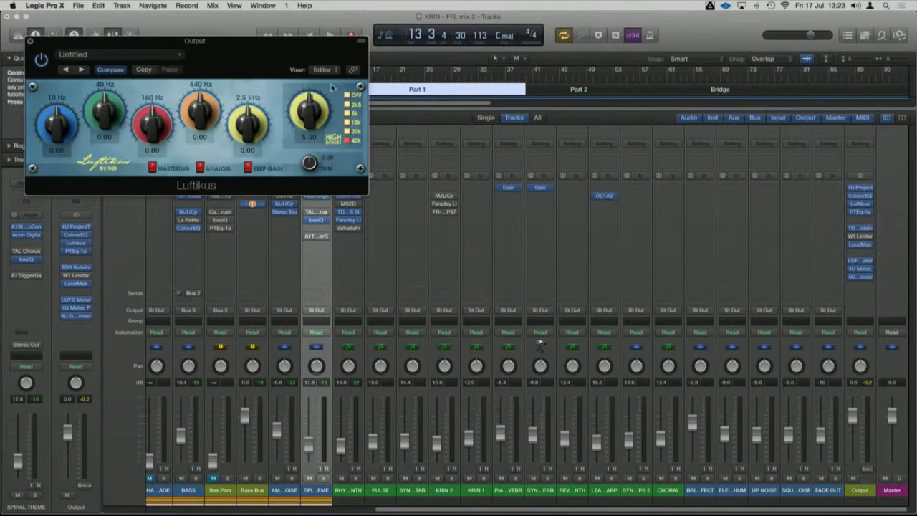
left_click_drag(280, 44, 403, 140)
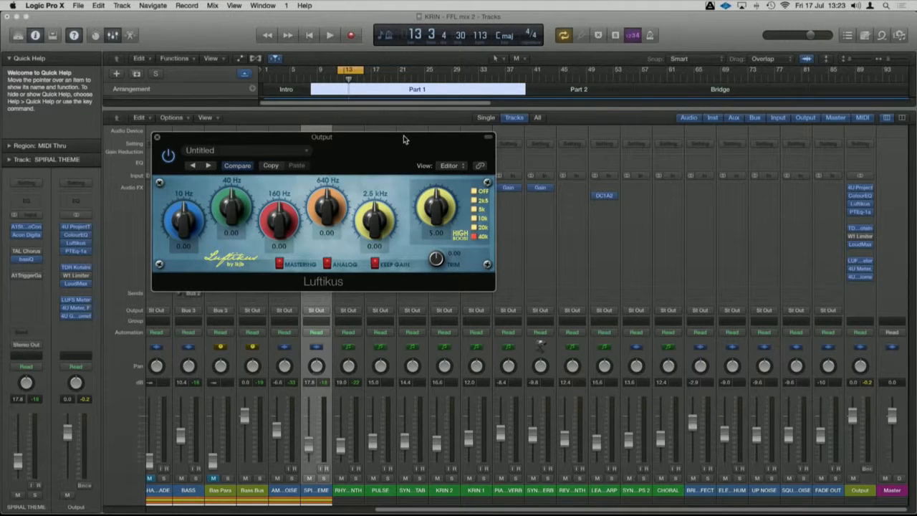
left_click_drag(400, 140, 402, 139)
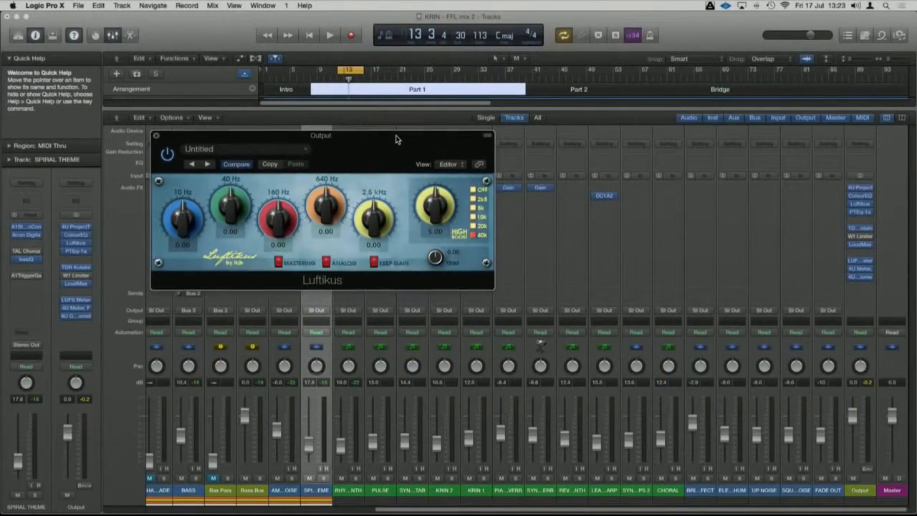
left_click_drag(395, 135, 396, 133)
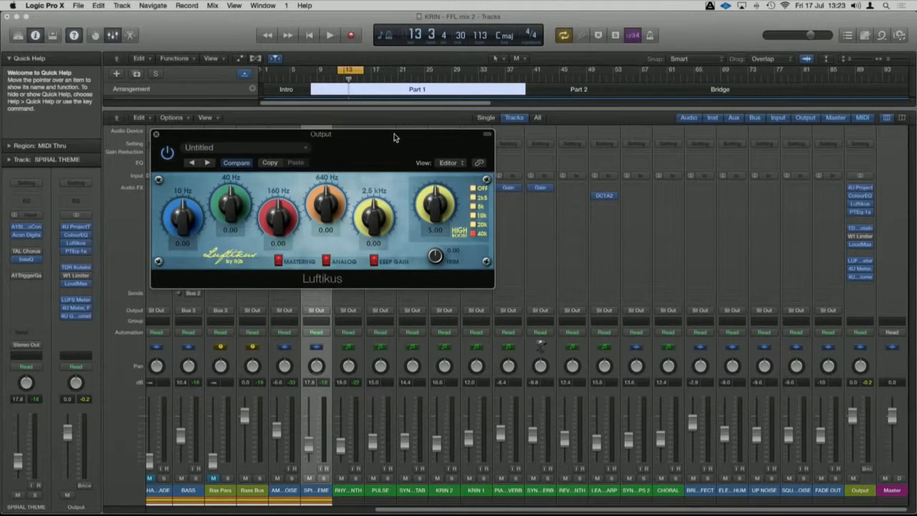
left_click_drag(394, 133, 394, 134)
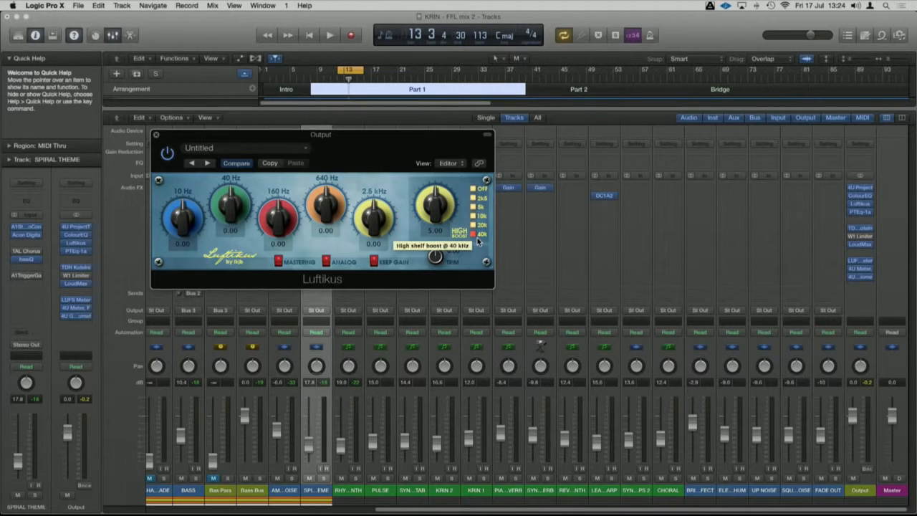
left_click_drag(433, 136, 452, 146)
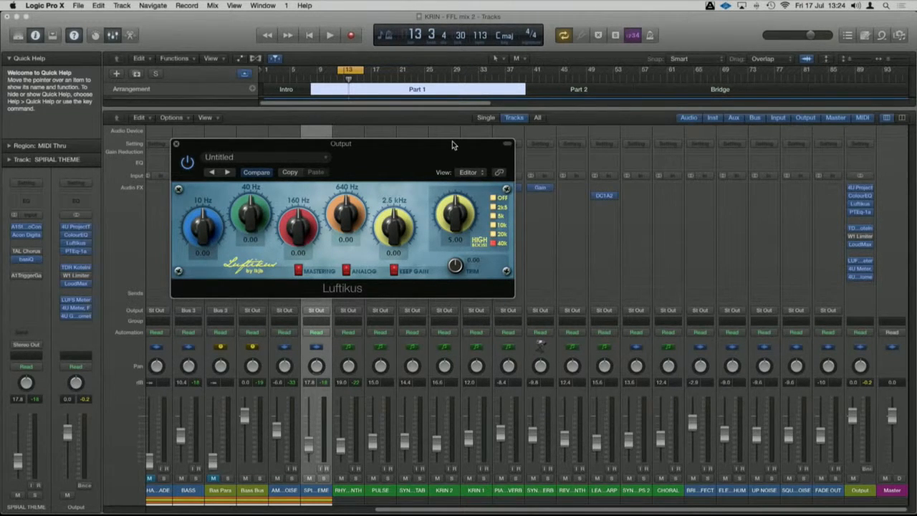
left_click_drag(451, 141, 430, 140)
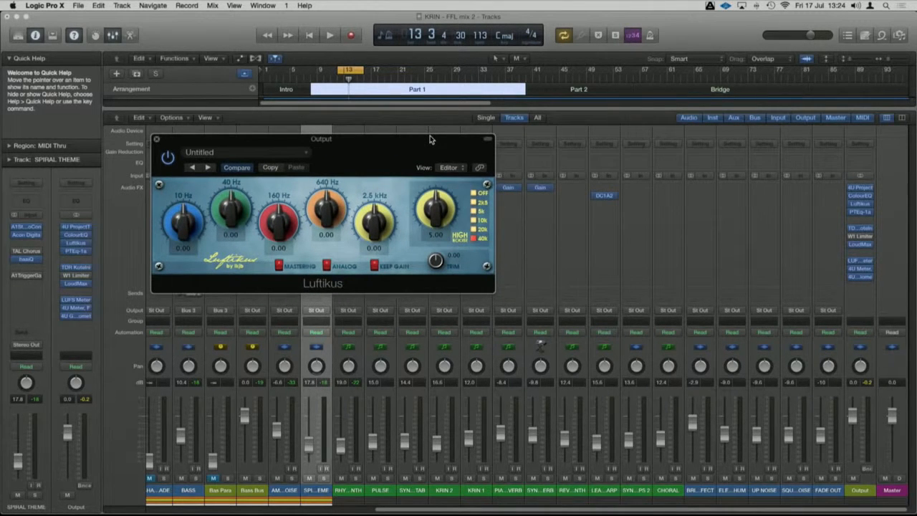
left_click_drag(430, 139, 432, 133)
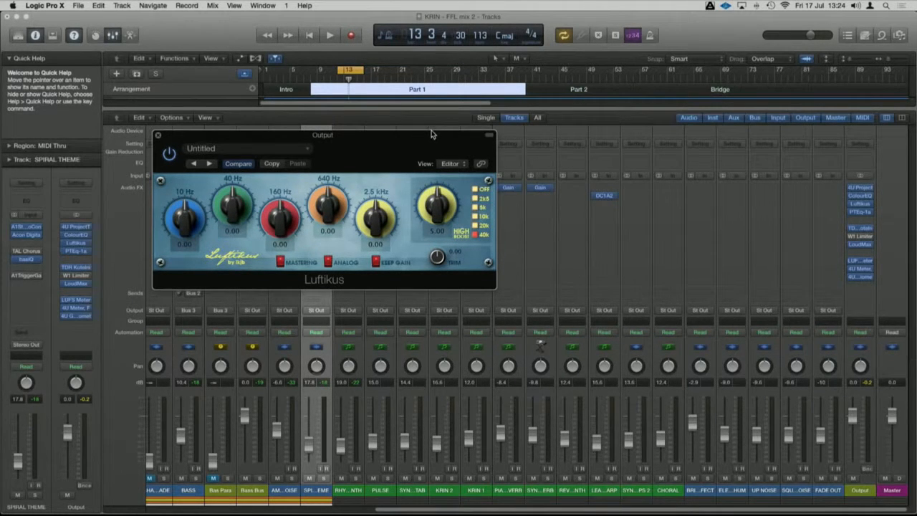
left_click_drag(430, 135, 439, 137)
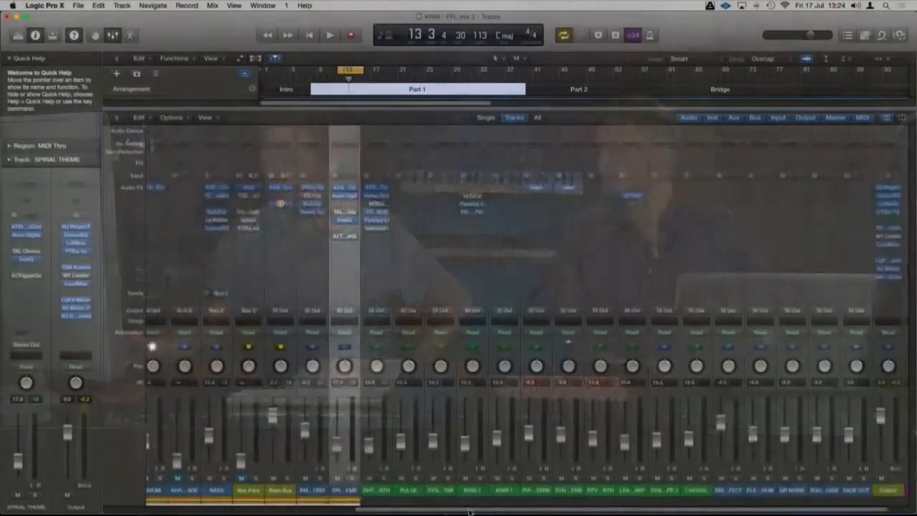
Open the FR-COMP87 compressor on the KICK track and move its window to the middle of the mixer.
left_click_drag(469, 512, 125, 511)
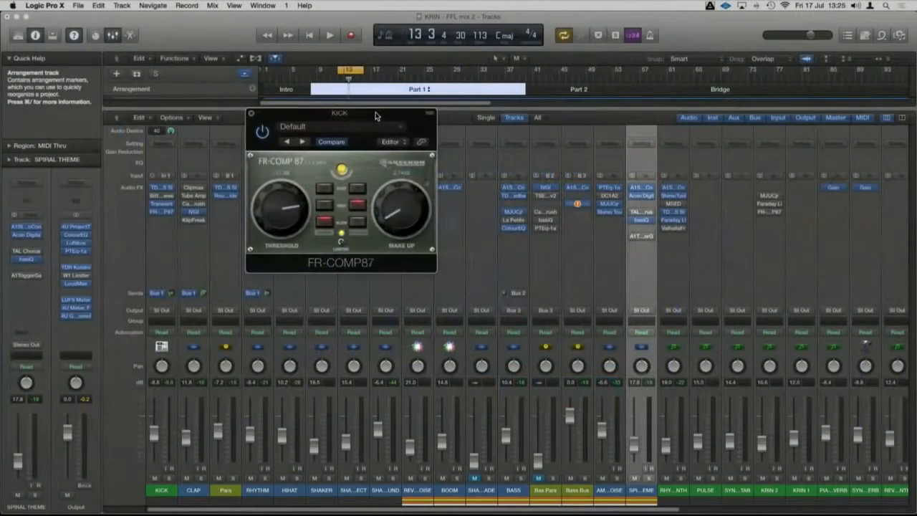
left_click_drag(376, 116, 394, 116)
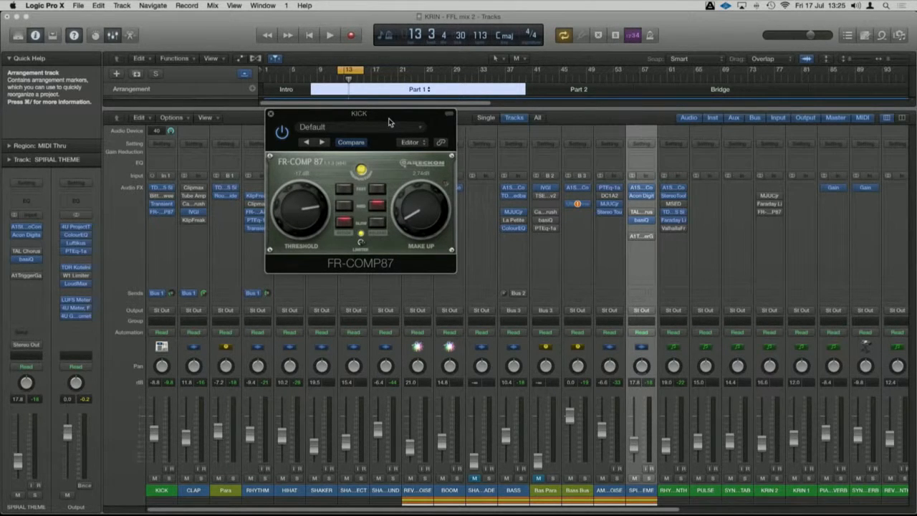
left_click_drag(394, 115, 436, 137)
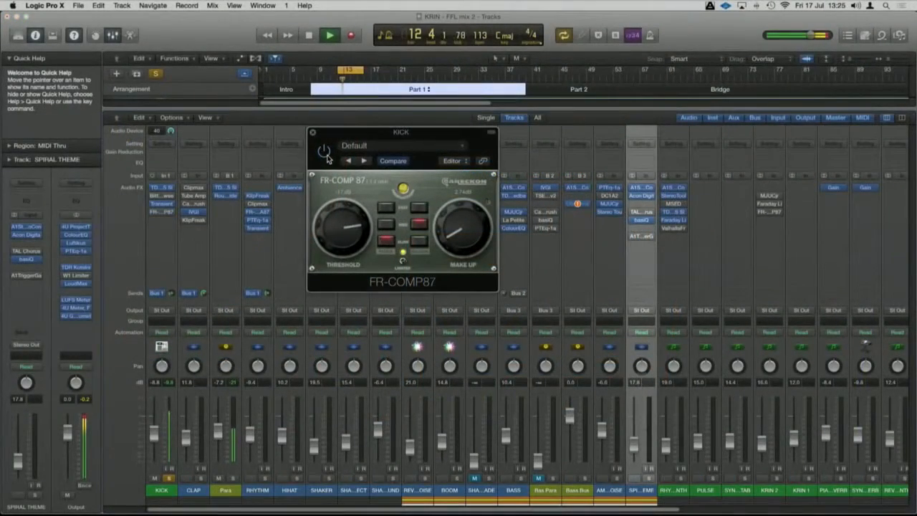
Compare the soloed KICK with FR-COMP87 bypassed and enabled during playback, stop playback, and close the compressor.
left_click(326, 153)
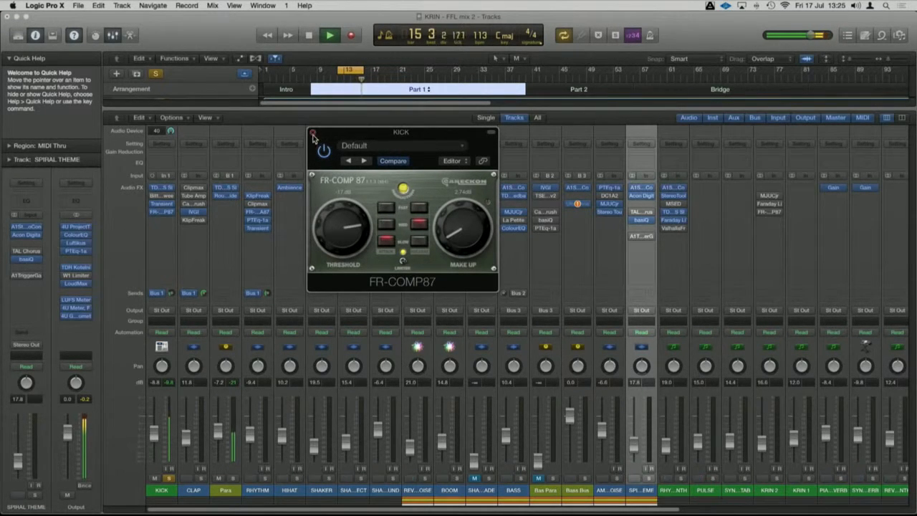
key("space")
left_click(312, 136)
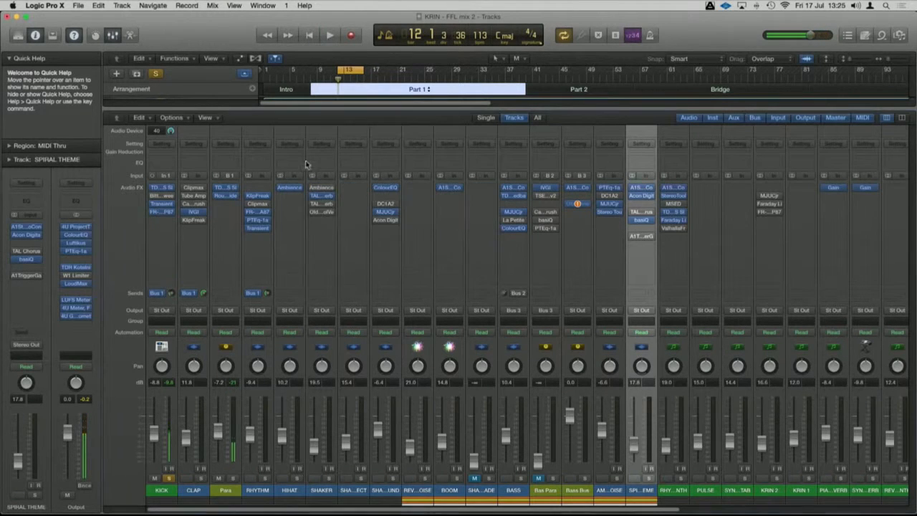
Solo CLAP, RHYTHM, HIHAT, SHAKER and the shaker effect track together with KICK, and play them.
left_click(201, 478)
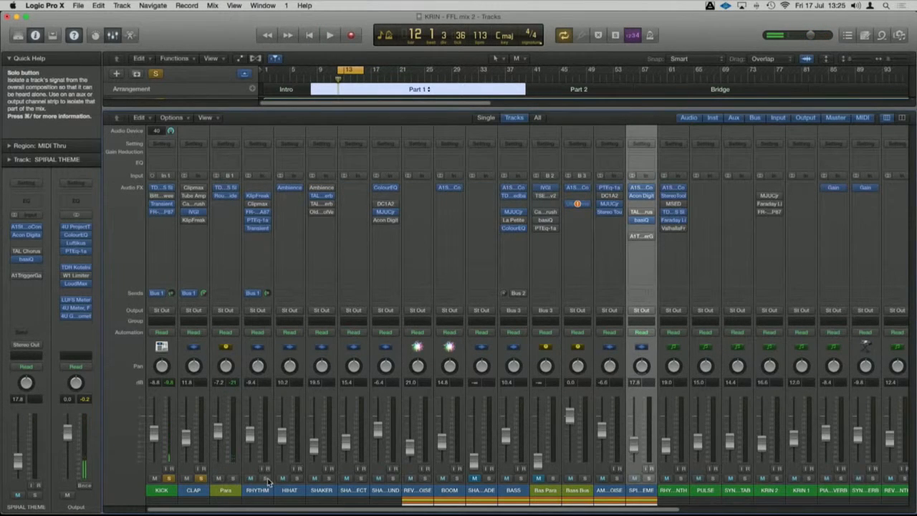
left_click(297, 478)
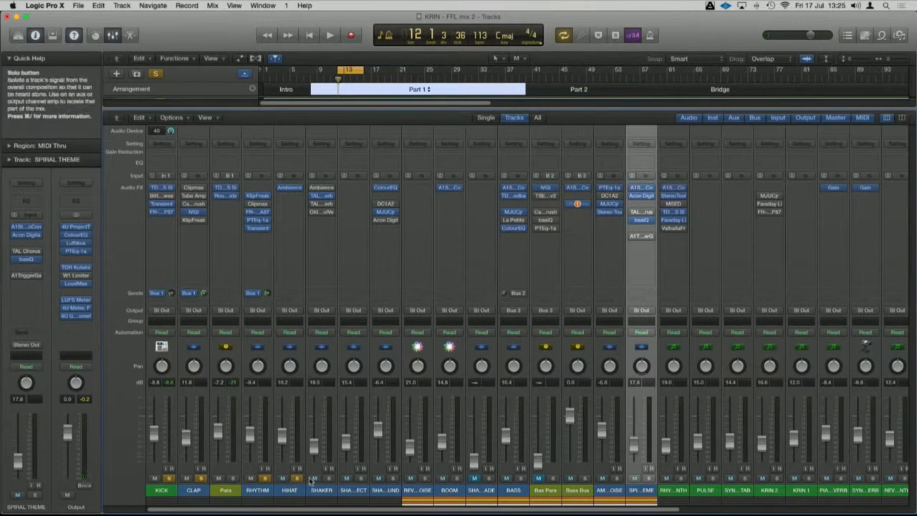
left_click(329, 478)
left_click(362, 479)
key("space")
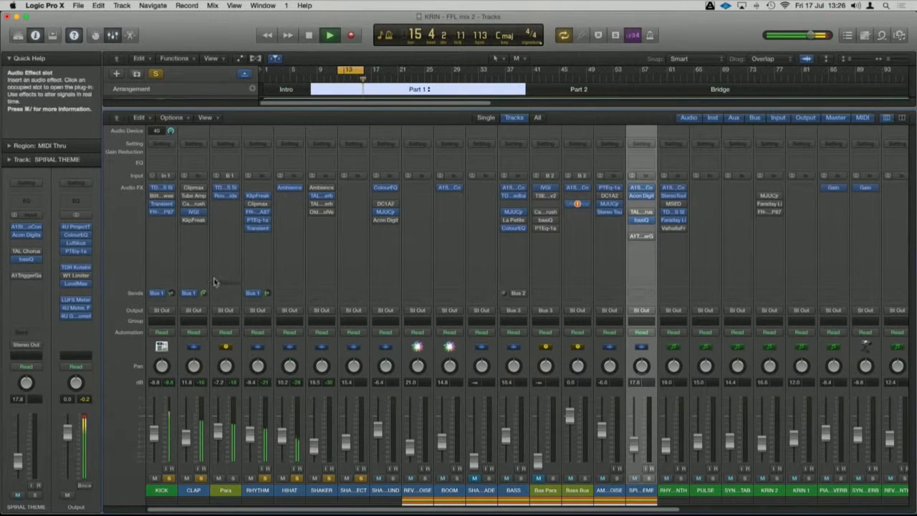
Open the Rough Rider compressor on the Para channel, move its window clear of the channel, and stop playback.
left_click(227, 491)
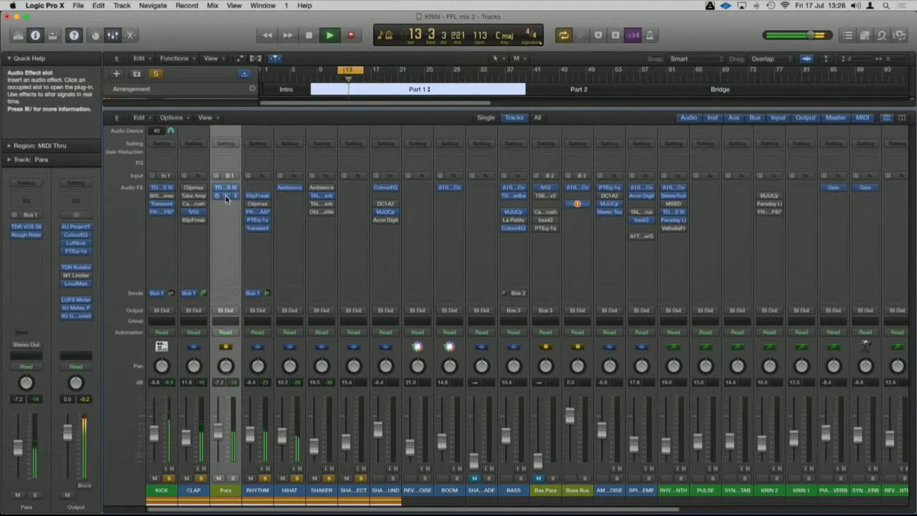
left_click(227, 198)
left_click_drag(136, 46, 492, 68)
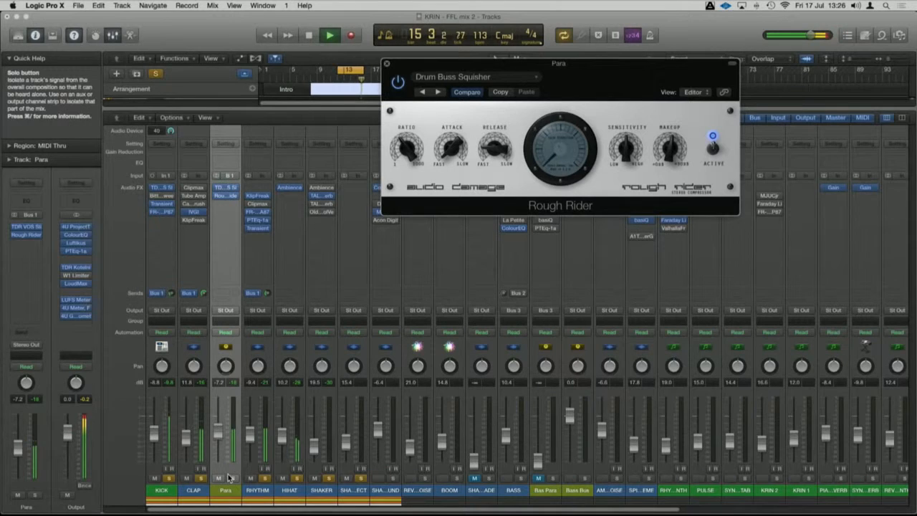
key("space")
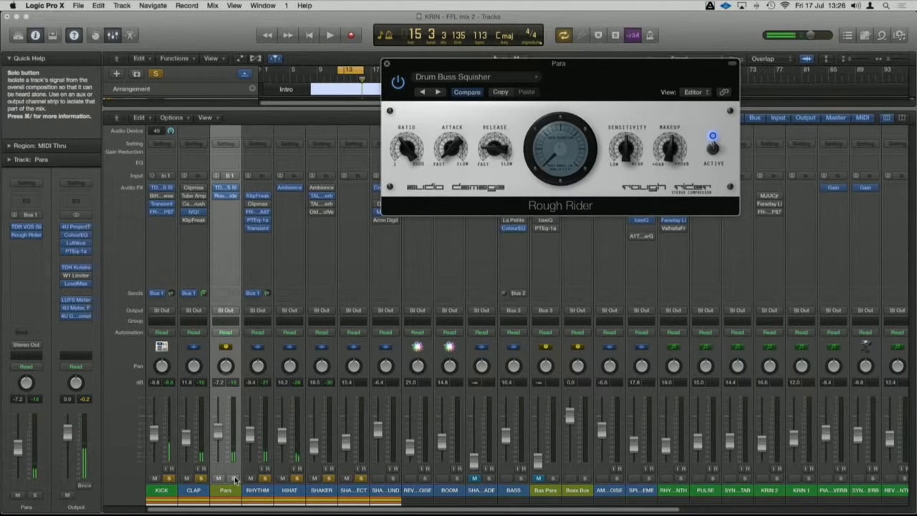
Solo only the Para channel and play it with the Rough Rider window centred over the mixer.
left_click(233, 478)
left_click(234, 478)
left_click_drag(453, 62, 392, 119)
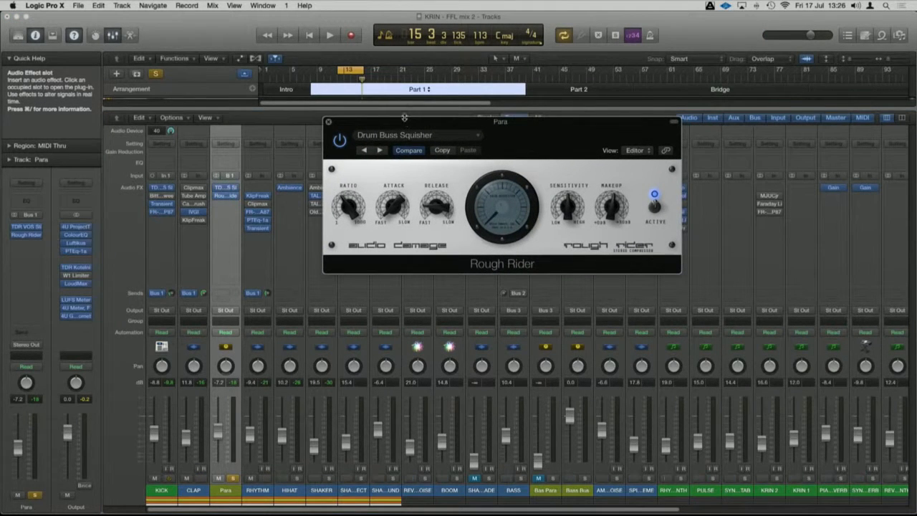
key("space")
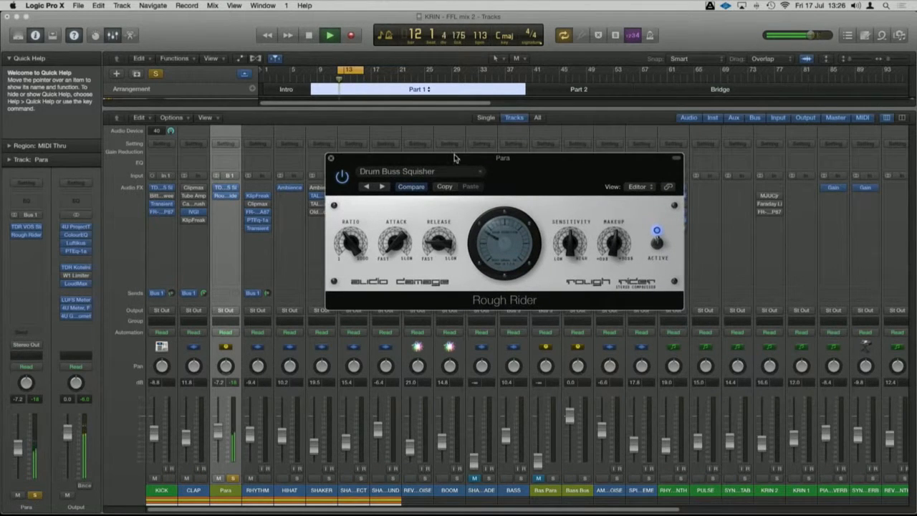
left_click_drag(463, 165, 468, 162)
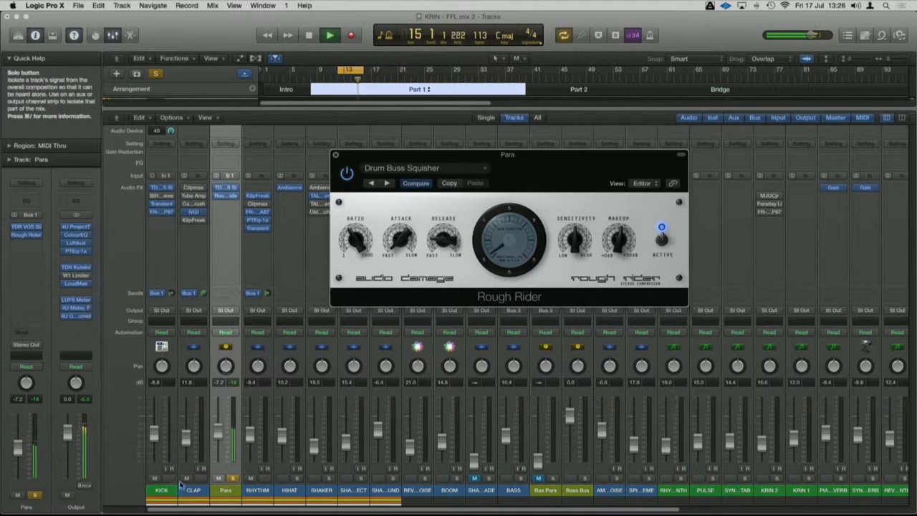
Unsolo Para, stop playback, solo the channels from KICK through SHAKER together, and play them.
left_click(234, 478)
key("space")
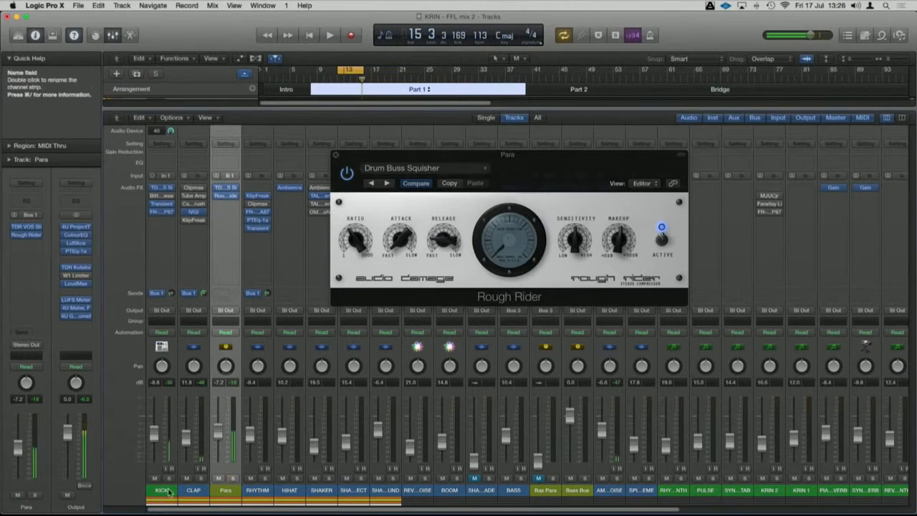
left_click_drag(165, 491, 322, 491)
left_click(329, 478)
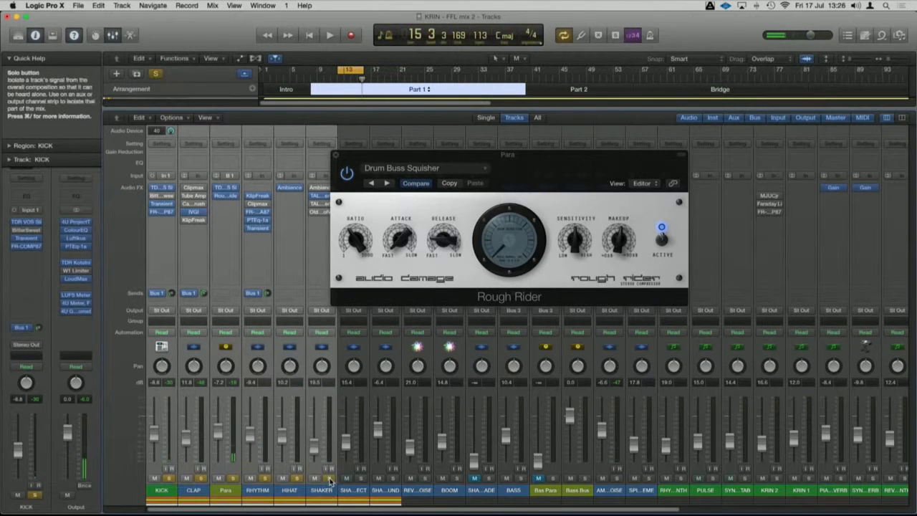
key("space")
left_click(372, 493)
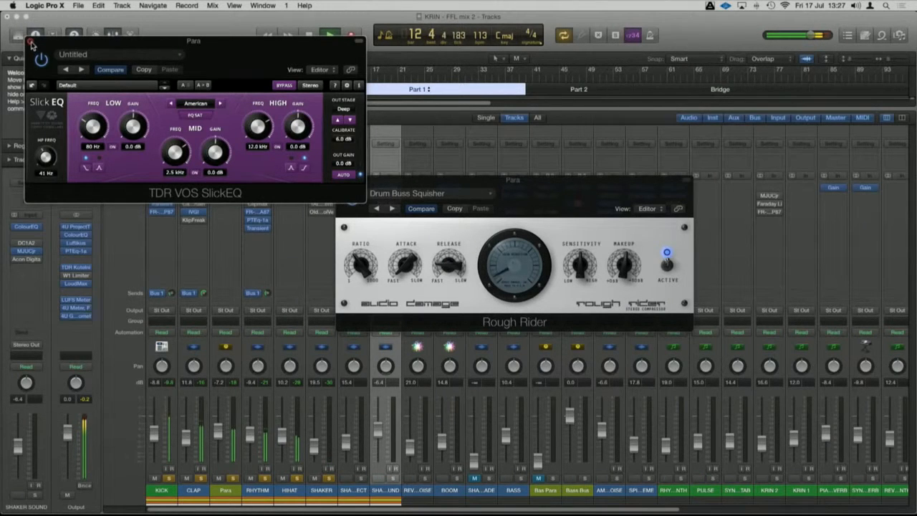
Close the SlickEQ and Rough Rider windows of the Para channel and stop playback.
left_click(30, 41)
left_click_drag(397, 181, 482, 149)
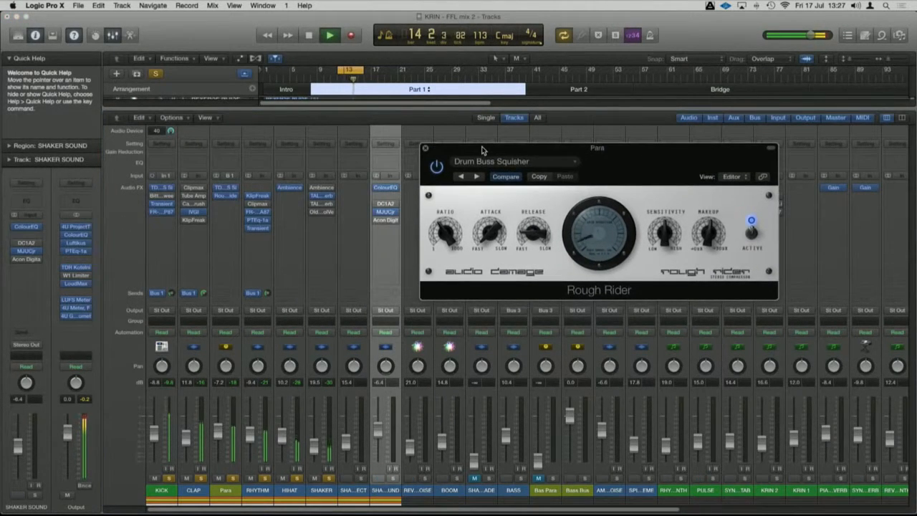
key("space")
left_click(425, 148)
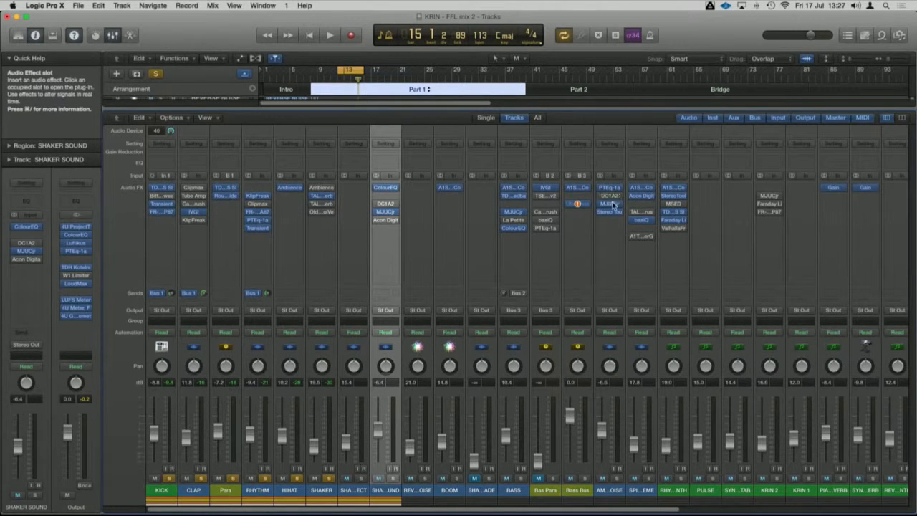
Solo only the AMBIENT NOISE track and play it.
left_click(615, 478, "alt")
left_click(616, 479)
left_click(616, 479)
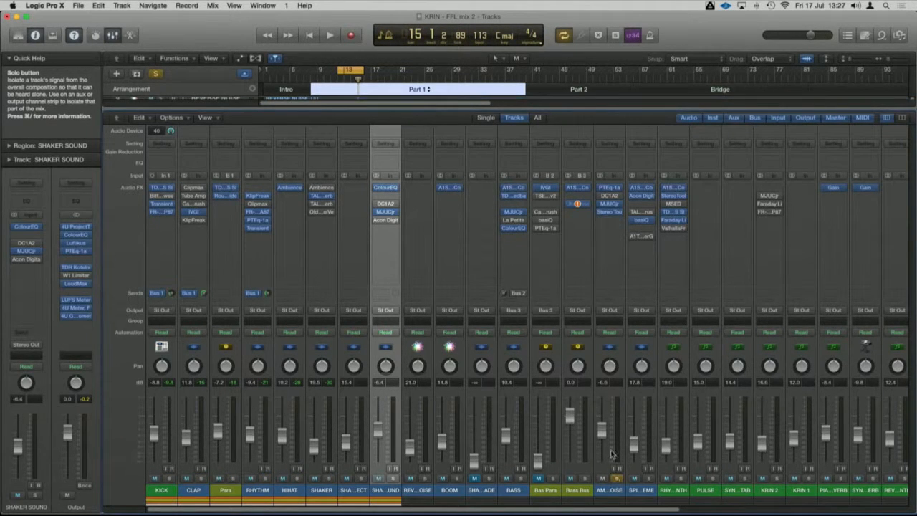
key("space")
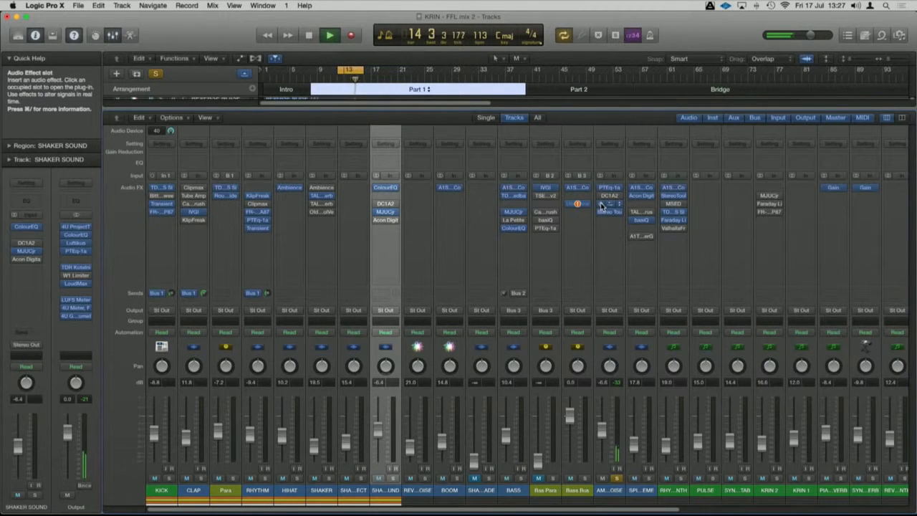
Open the DC1A2 and MJUCjr compressors on AMBIENT NOISE, arrange their windows so both are visible, and stop playback.
left_click(610, 198)
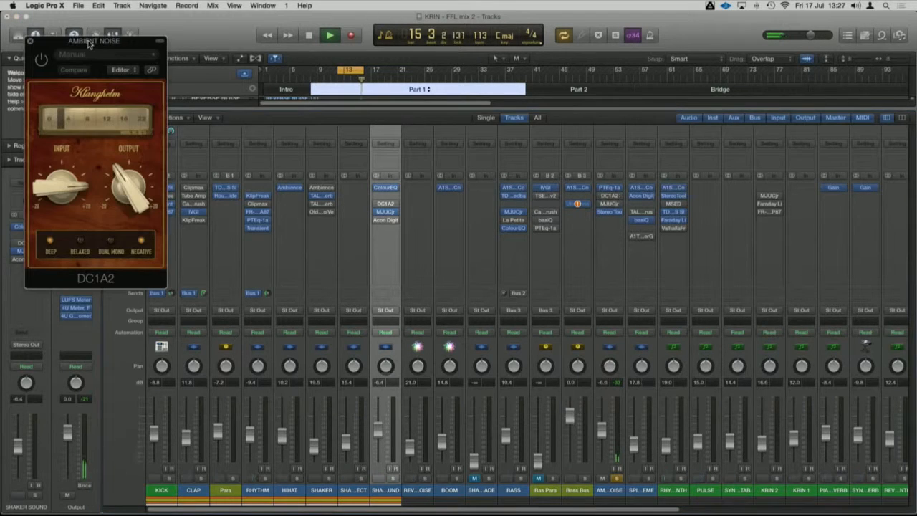
left_click_drag(121, 45, 245, 115)
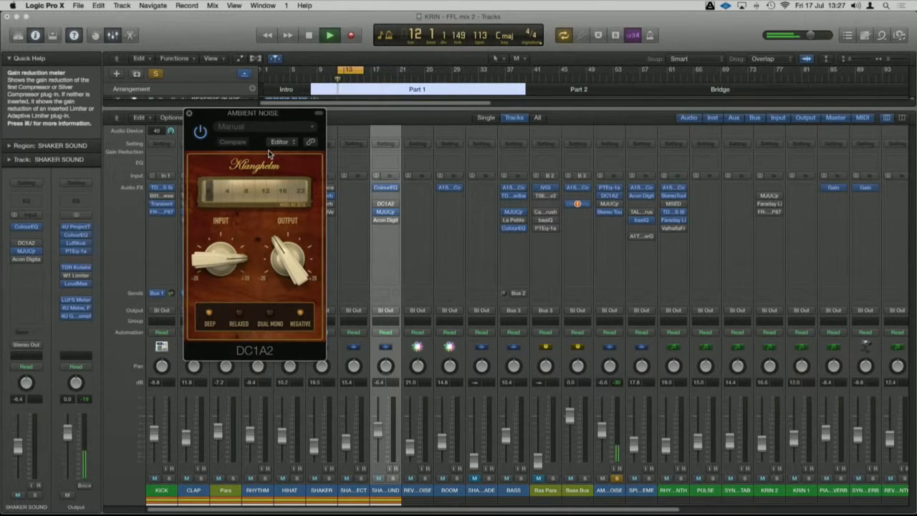
left_click(611, 205)
left_click_drag(172, 43, 366, 257)
left_click_drag(290, 116, 157, 106)
left_click_drag(331, 260, 283, 218)
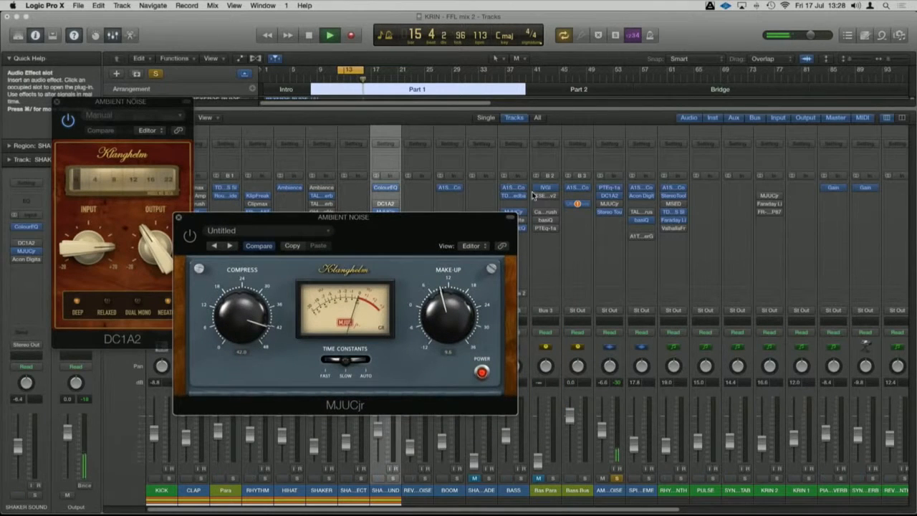
key("space")
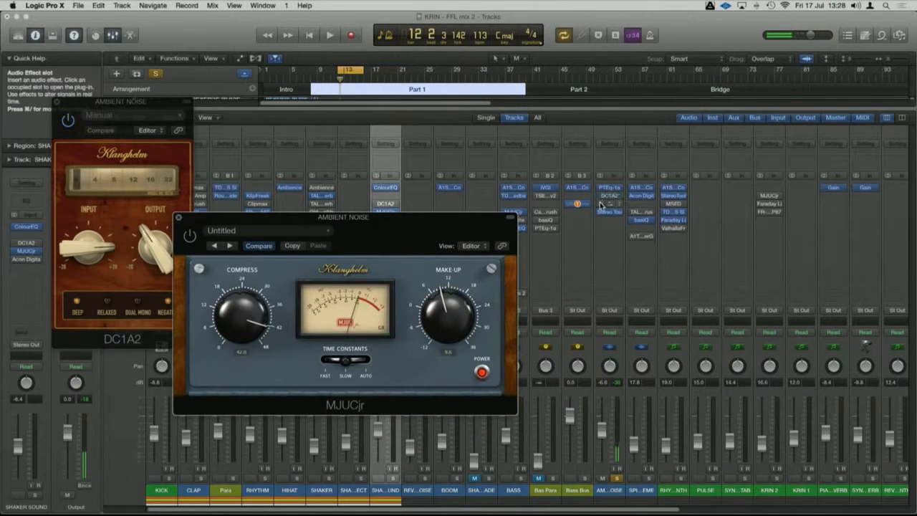
left_click_drag(287, 223, 299, 224)
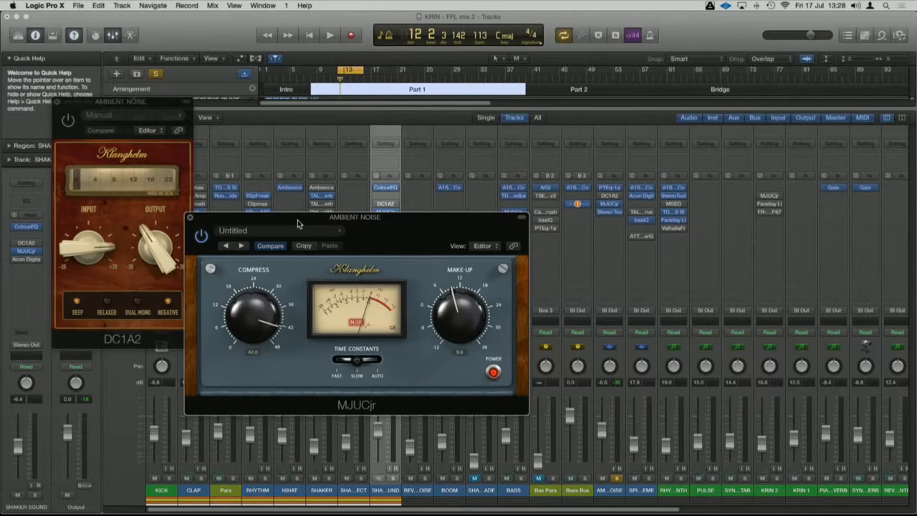
Compare AMBIENT NOISE during playback with MJUCjr bypassed and enabled, keeping the MJUCjr window in view.
key("space")
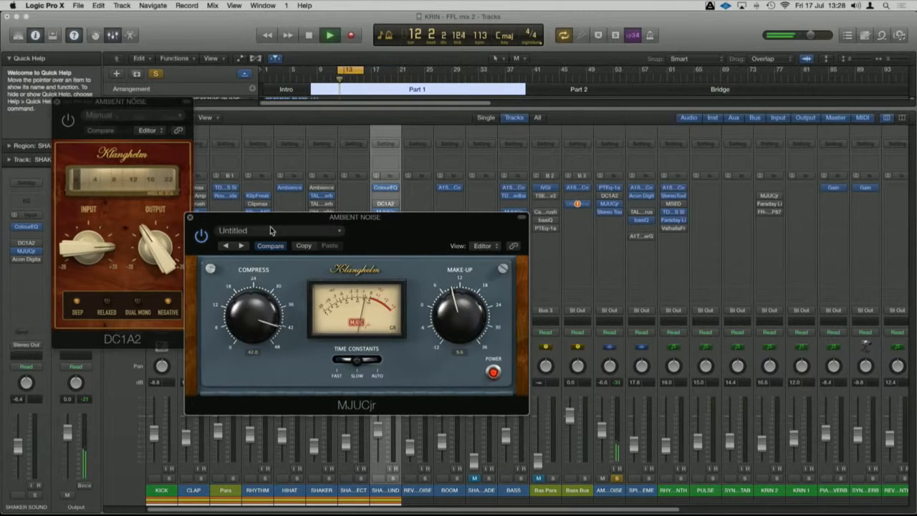
left_click_drag(276, 222, 297, 241)
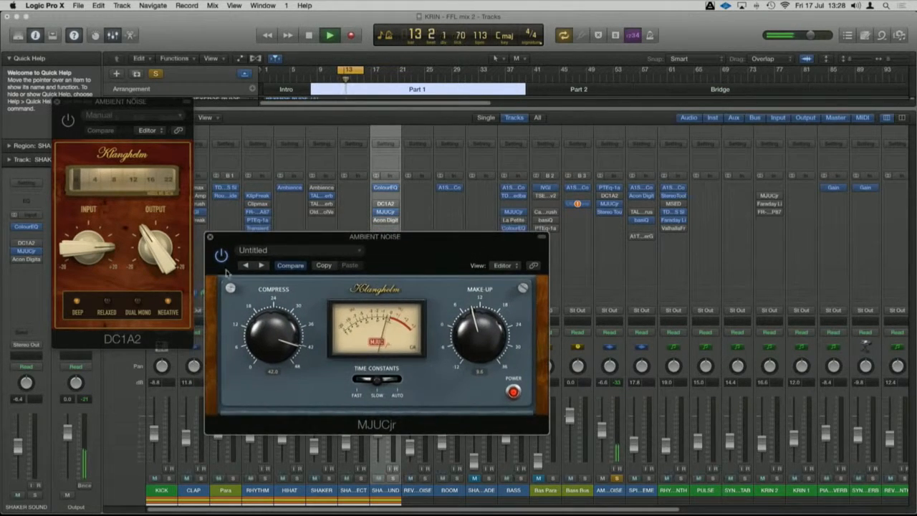
left_click(223, 256)
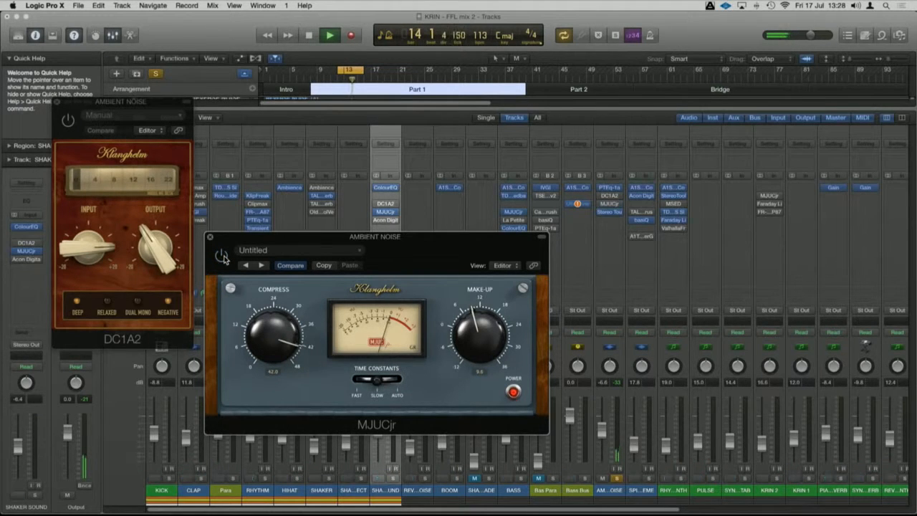
left_click_drag(288, 239, 290, 222)
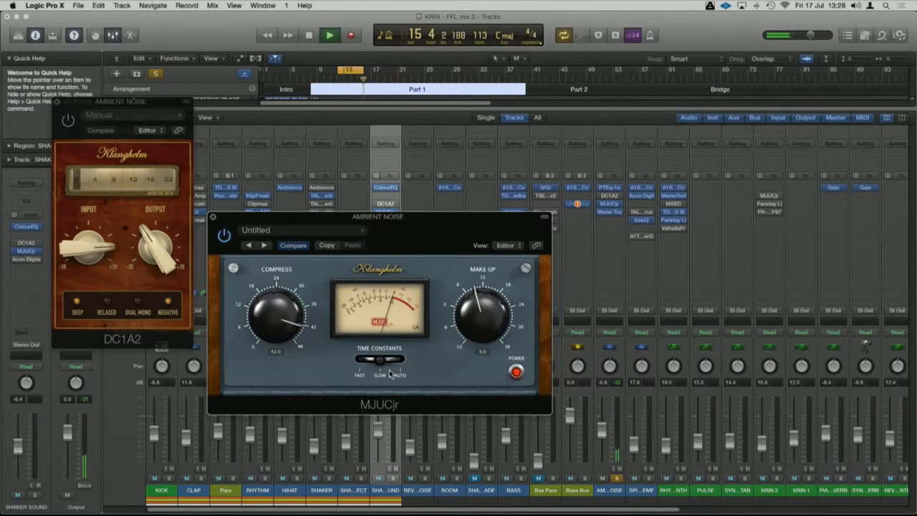
left_click_drag(309, 216, 288, 250)
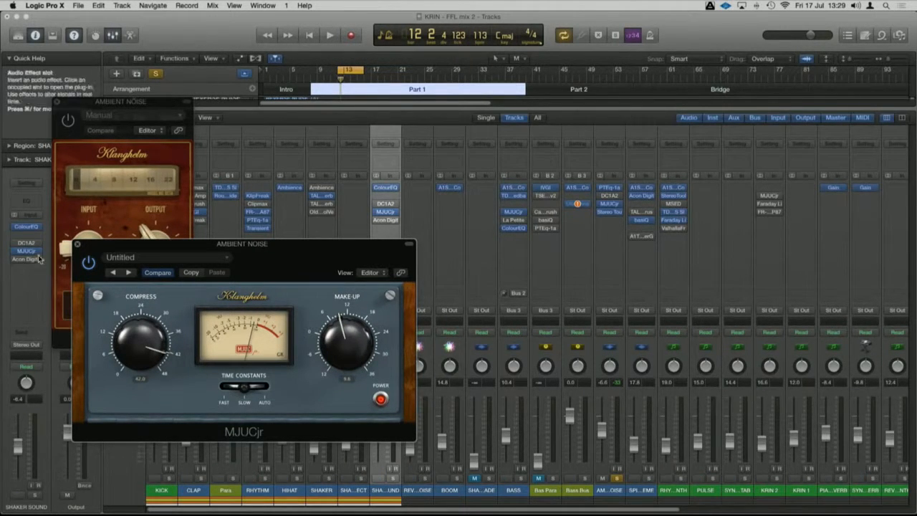
Close the MJUCjr and DC1A2 windows of AMBIENT NOISE.
left_click(77, 245)
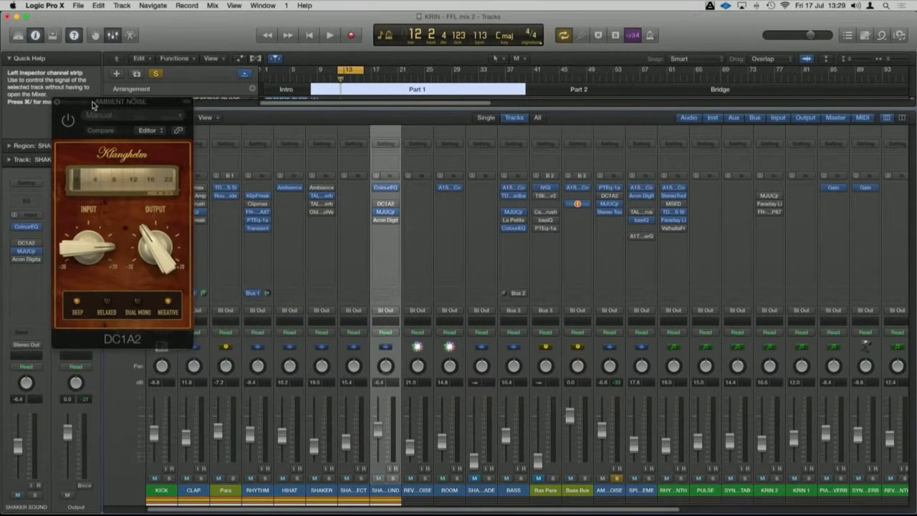
left_click_drag(92, 104, 200, 112)
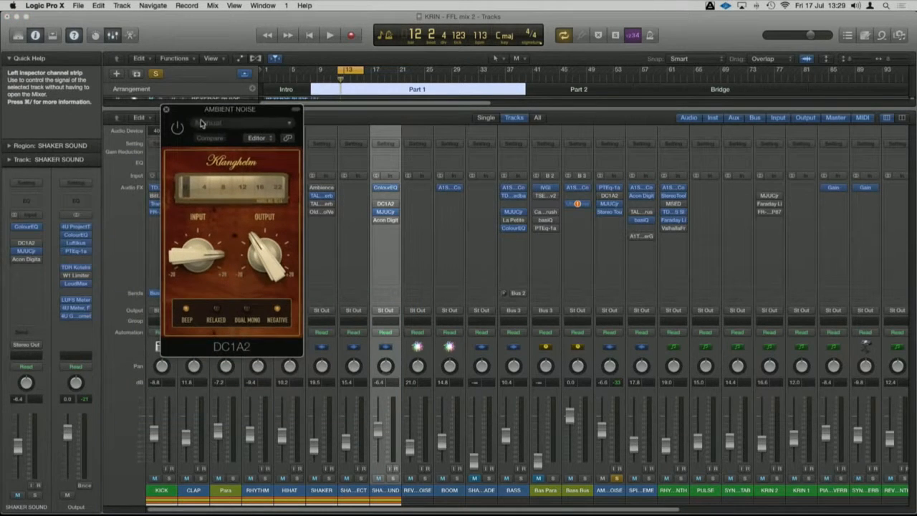
left_click(166, 111)
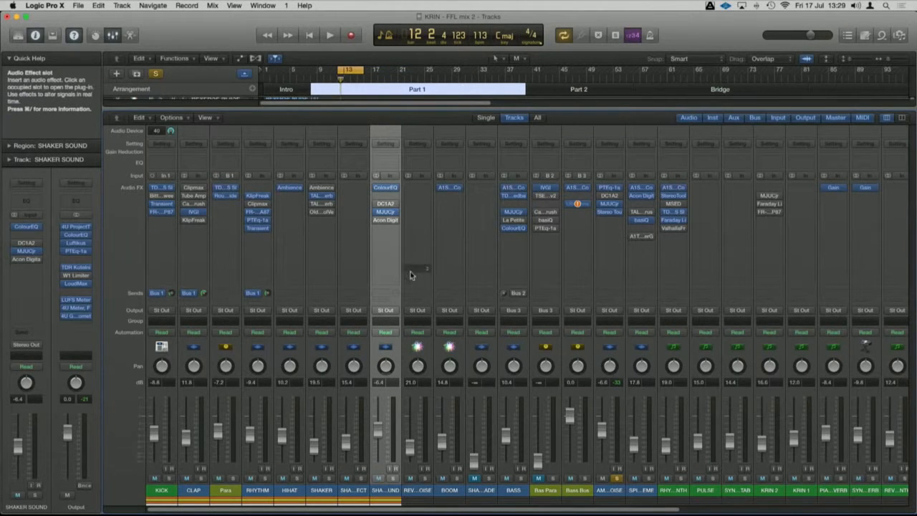
Solo only the BASS track, open its TDR Feedback Compressor II in clear view, and play a short passage.
scroll(406, 270, "right", 4)
scroll(405, 270, "left", 5)
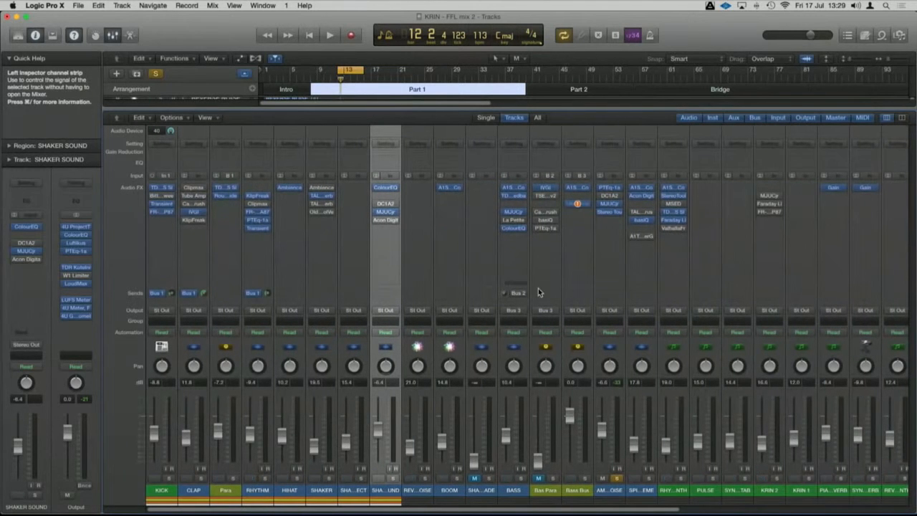
left_click(522, 479)
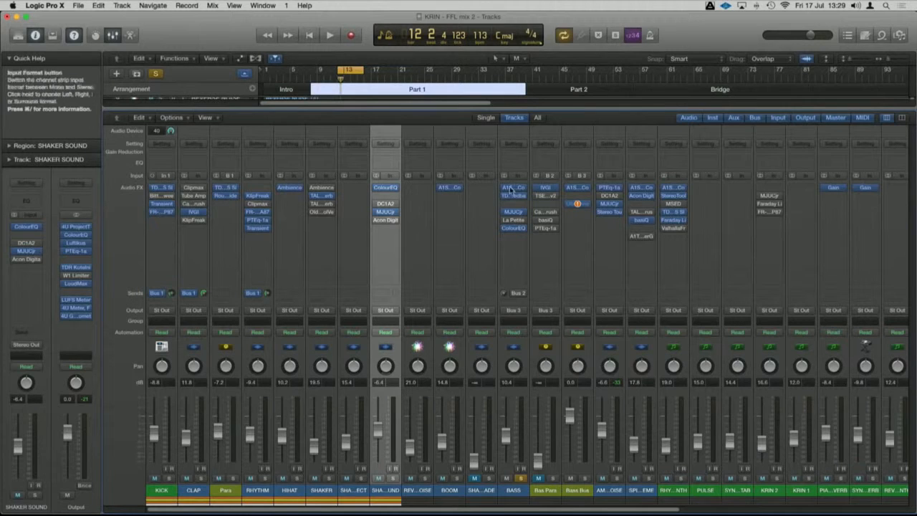
left_click(513, 196)
left_click_drag(148, 37, 183, 156)
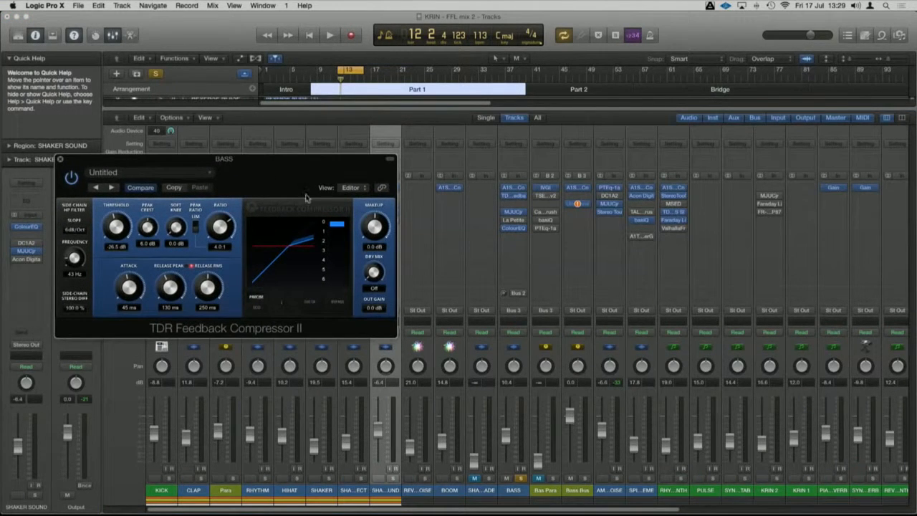
key("space")
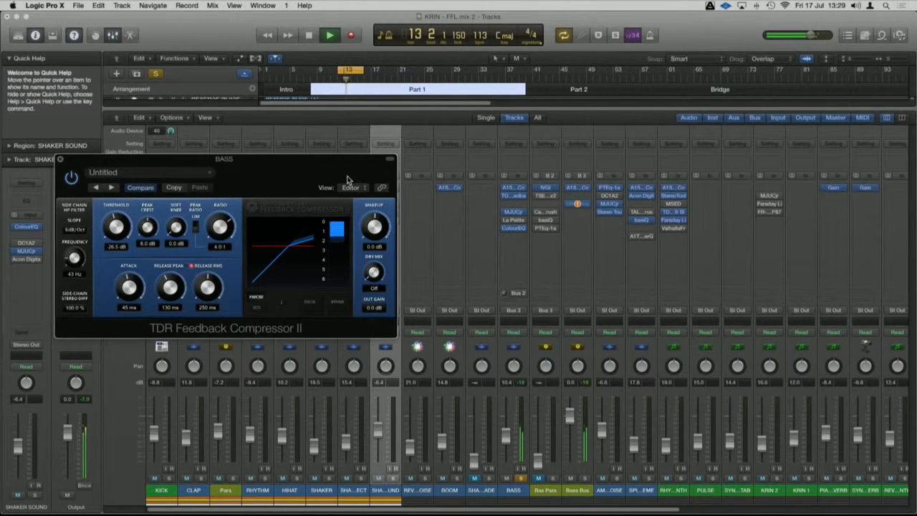
key("space")
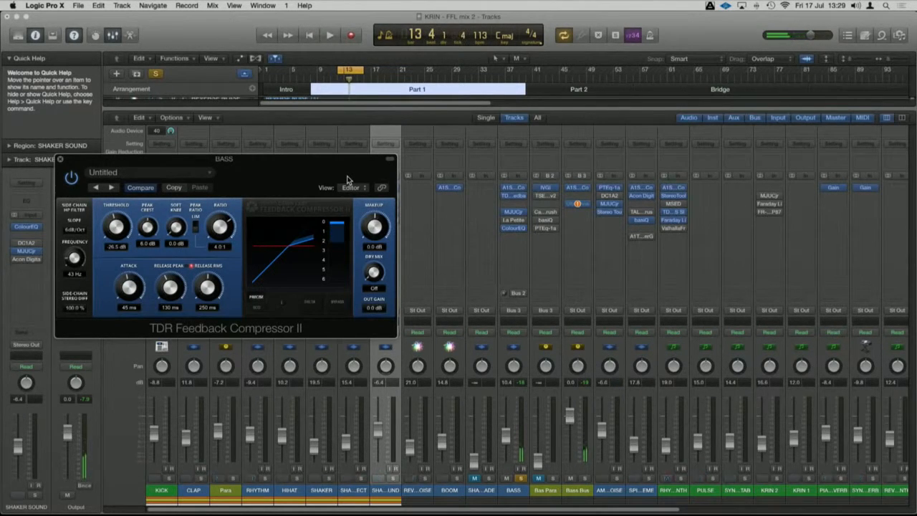
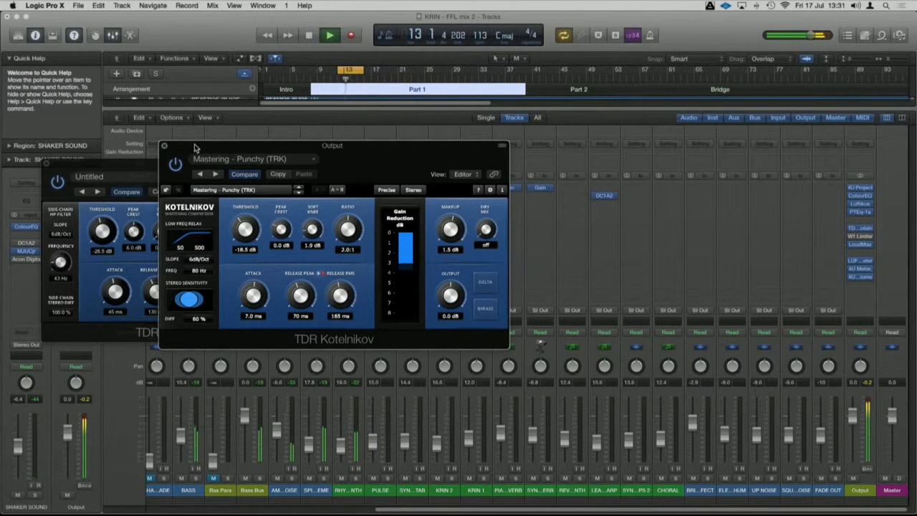
Reposition the Output's TDR Kotelnikov window during playback, and close it once playback is stopped.
left_click_drag(194, 148, 162, 153)
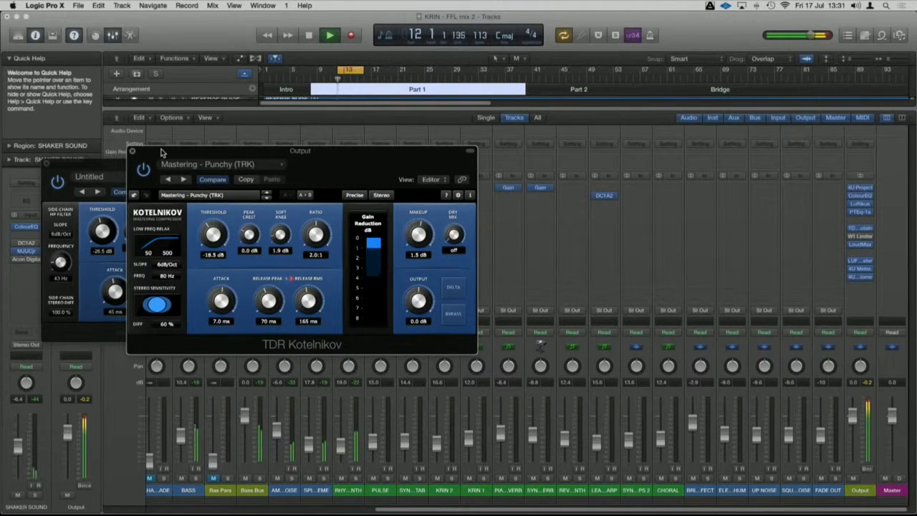
left_click_drag(204, 151, 226, 146)
key("space")
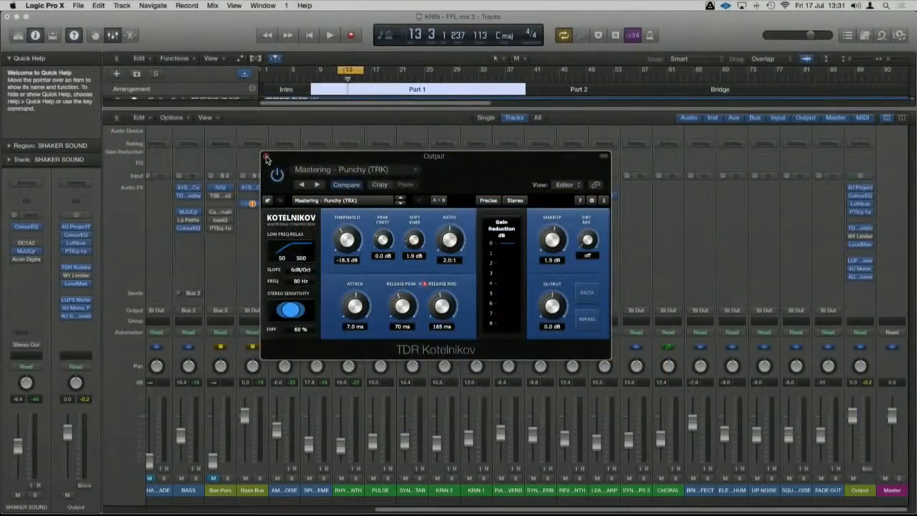
left_click(266, 155)
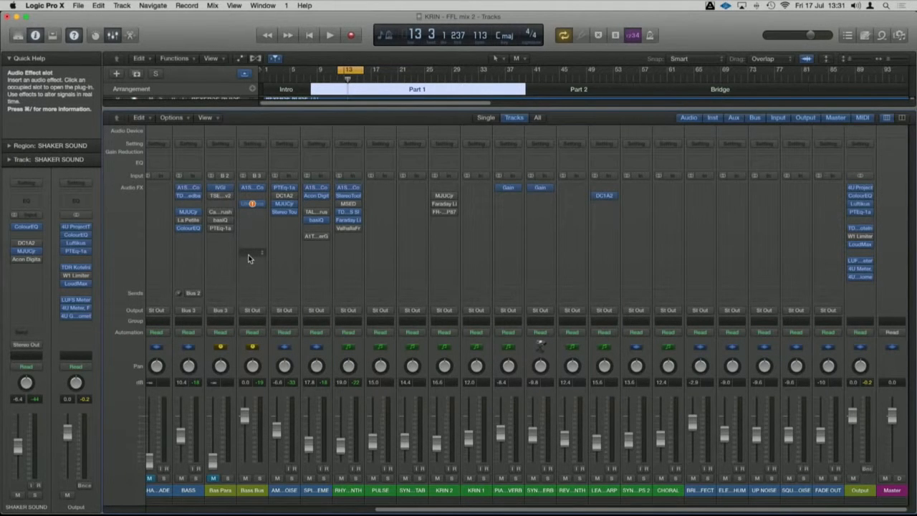
Solo the RHYTHM / SYNTH track and play it with its Faraday Limiter window open in clear view, ending with playback stopped.
scroll(248, 255, "left", 10)
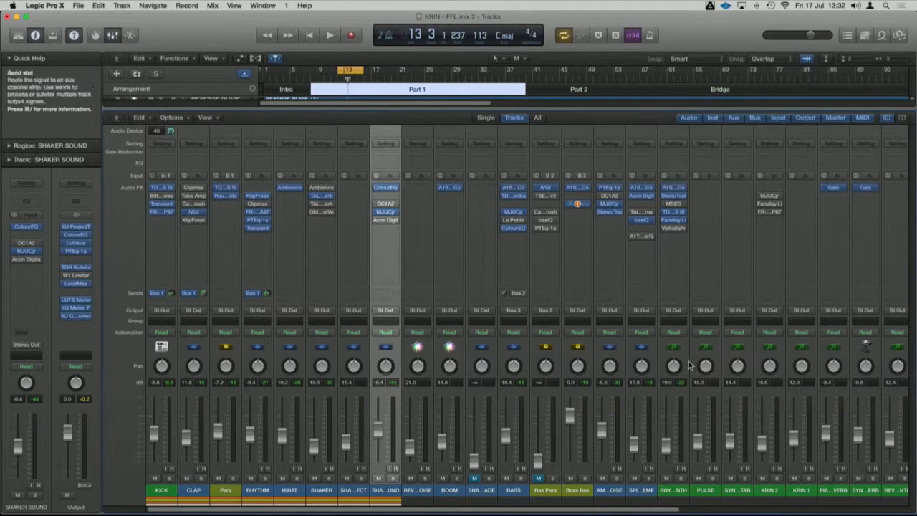
left_click(679, 477)
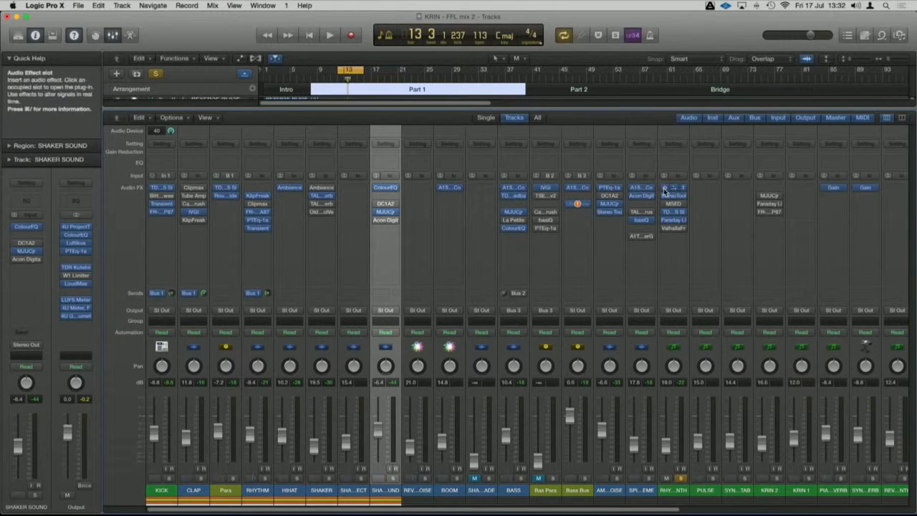
key("space")
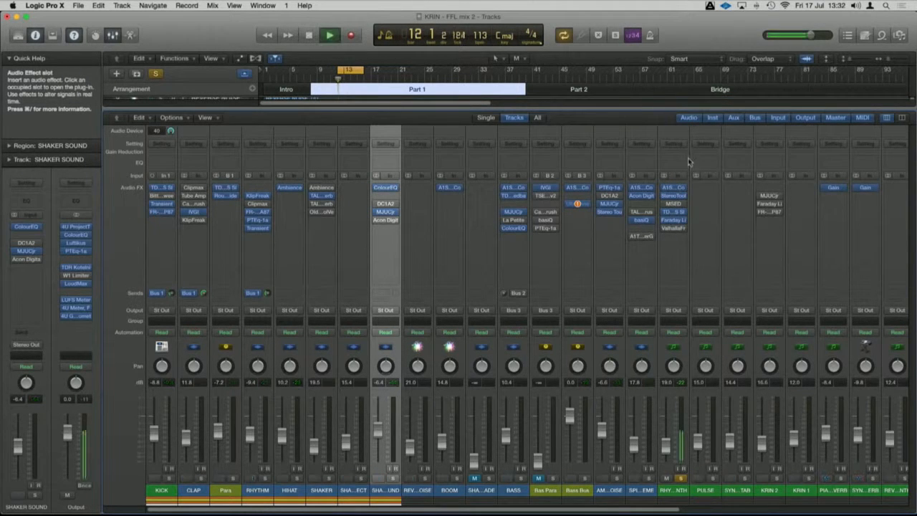
left_click(677, 220)
left_click_drag(186, 45, 257, 69)
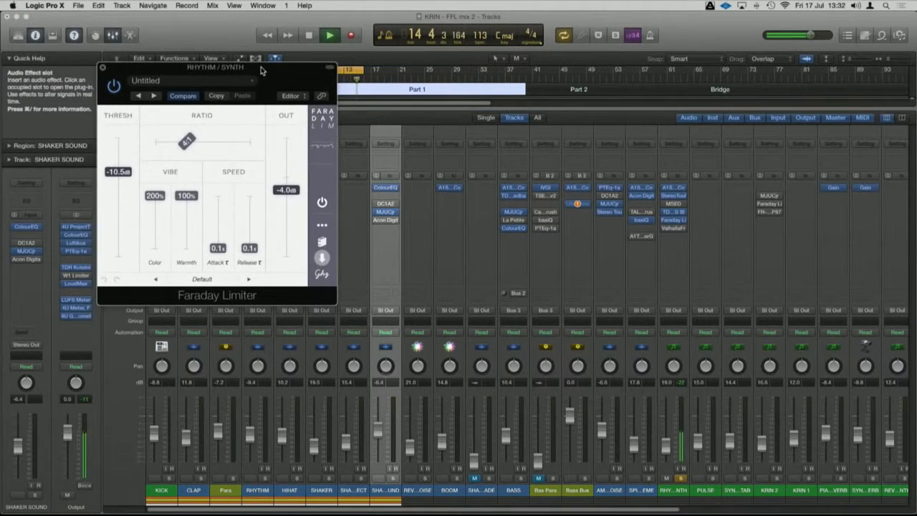
key("space")
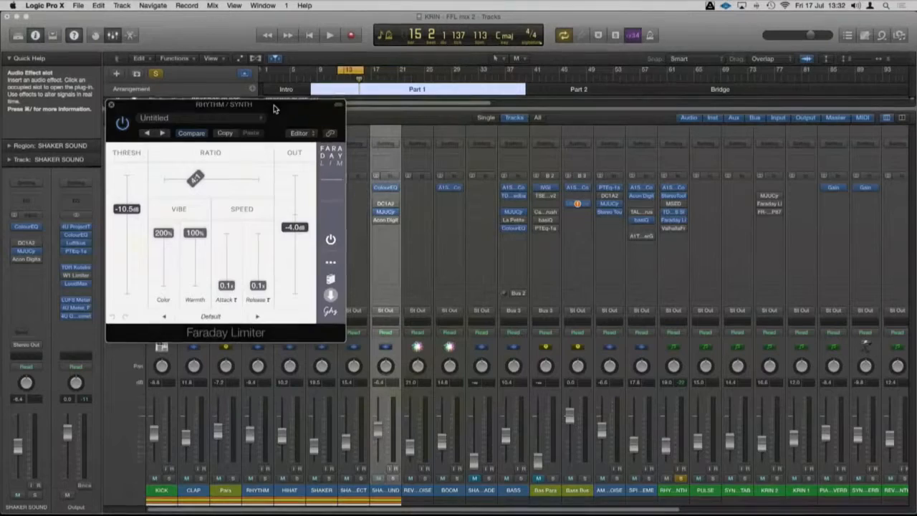
left_click_drag(274, 105, 266, 101)
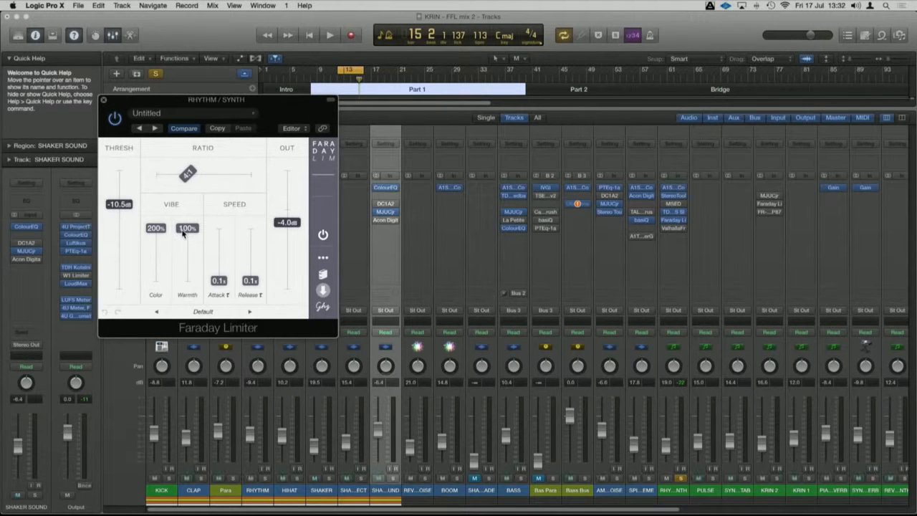
Compare RHYTHM / SYNTH during playback with the Faraday Limiter bypassed and enabled, and unsolo the track to hear the full mix.
left_click(114, 118)
key("space")
left_click(115, 119)
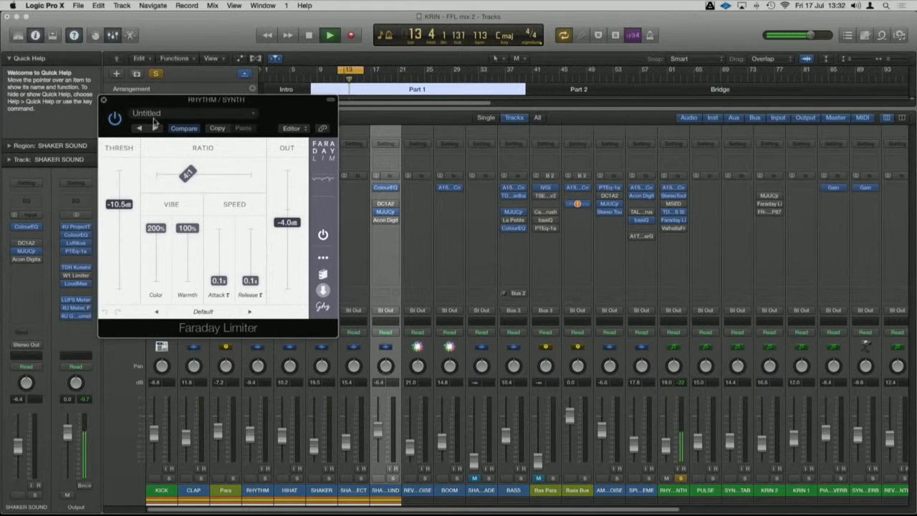
left_click(681, 478)
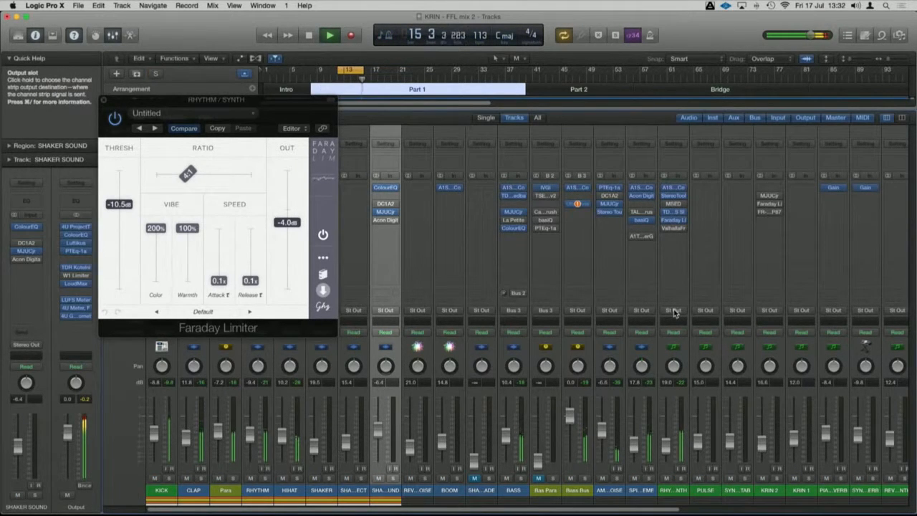
key("space")
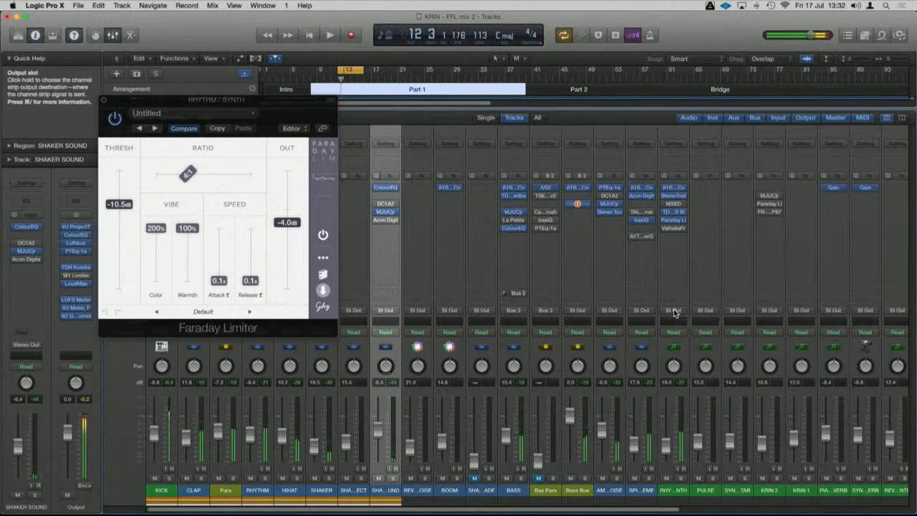
Play a short passage of the full mix with the Faraday Limiter window in view, and close that window.
left_click_drag(271, 102, 293, 137)
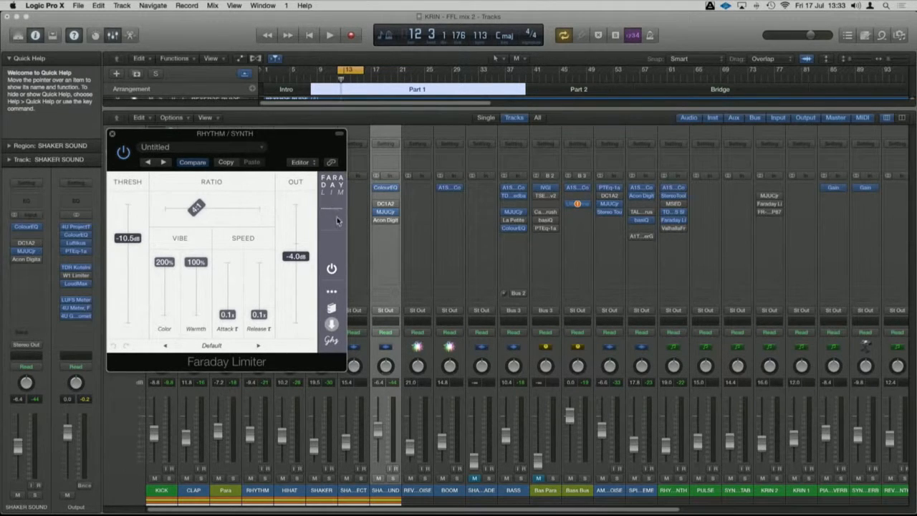
key("space")
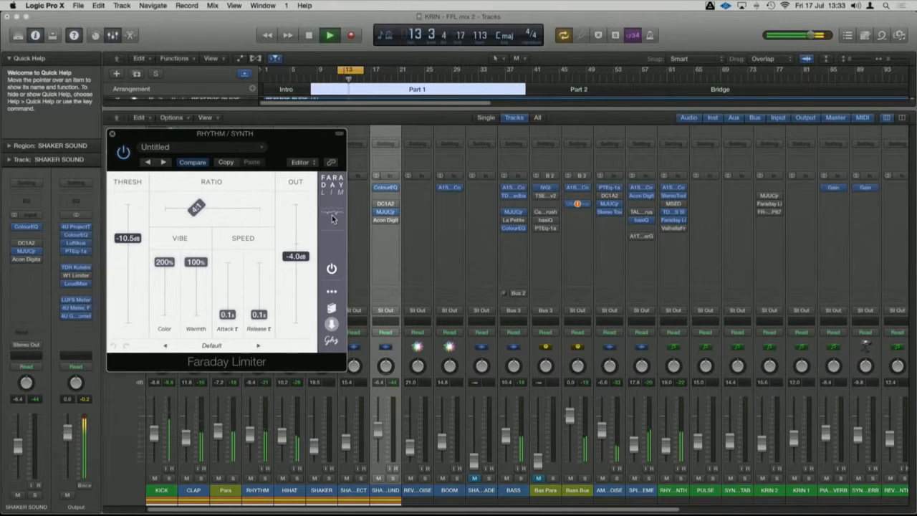
key("space")
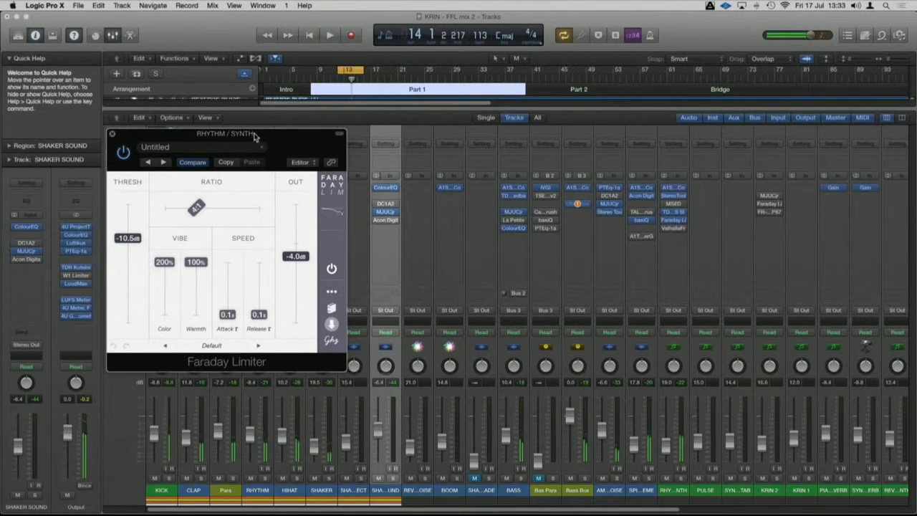
left_click_drag(254, 137, 273, 139)
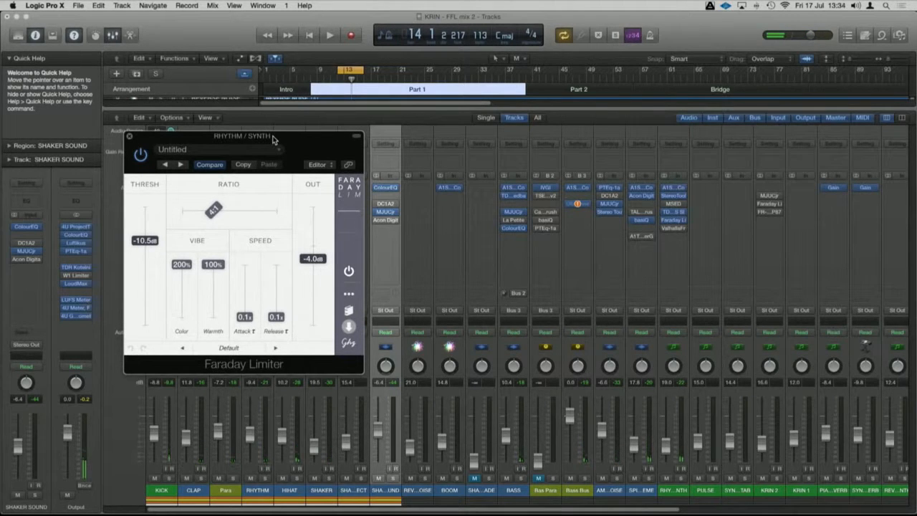
left_click(129, 136)
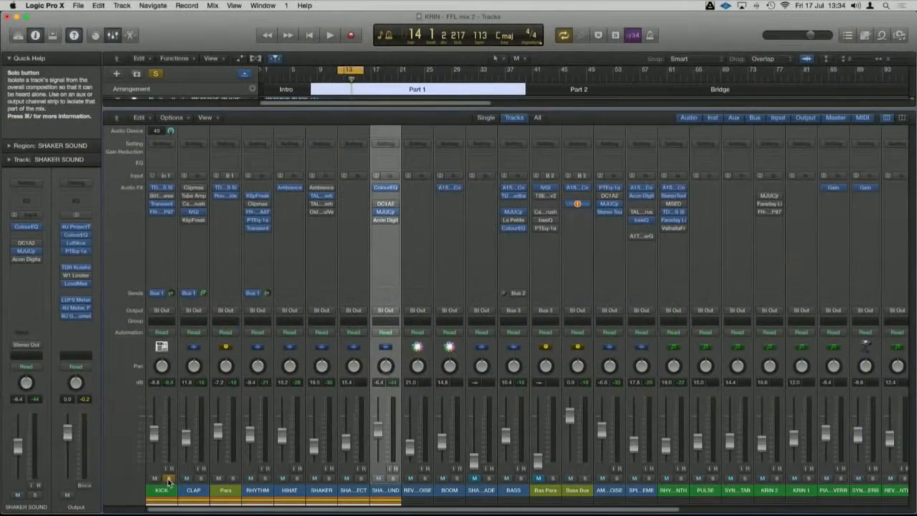
Play the soloed KICK track briefly and open its BitterSweetV3 and Transient plug-ins with both windows fully visible.
key("space")
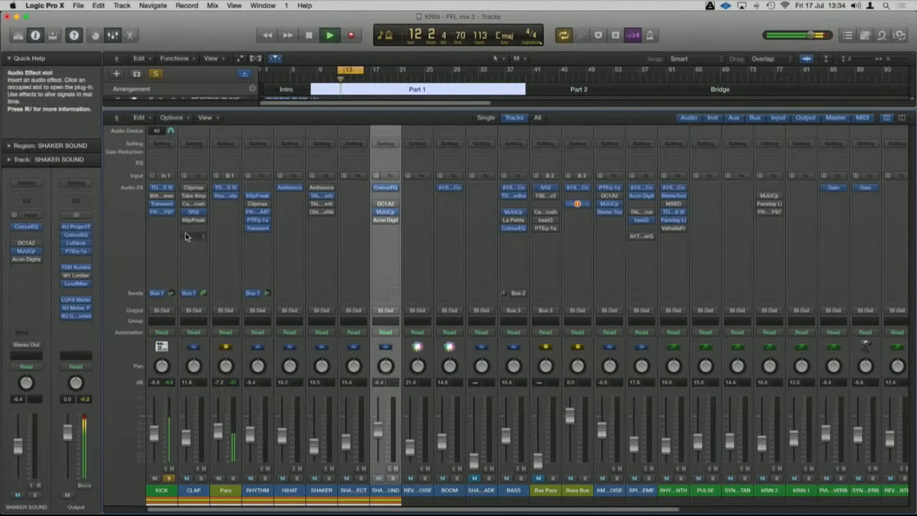
key("space")
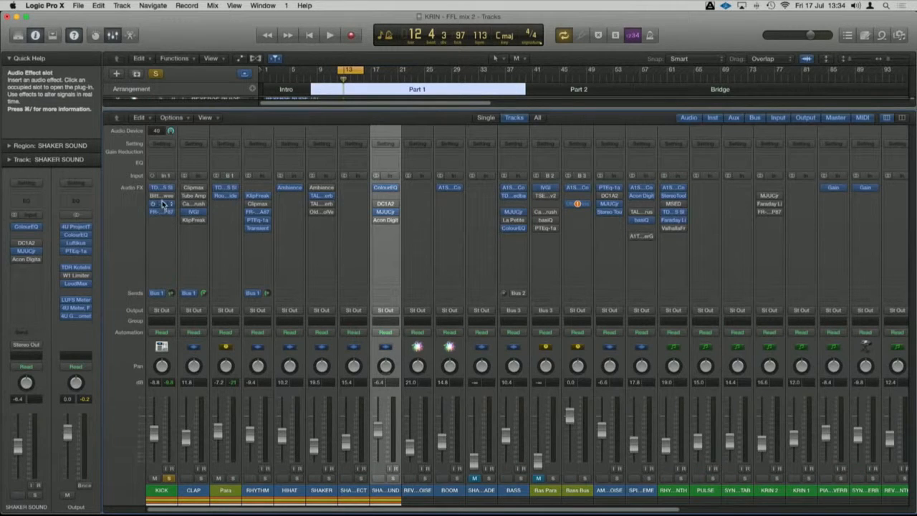
left_click(165, 197)
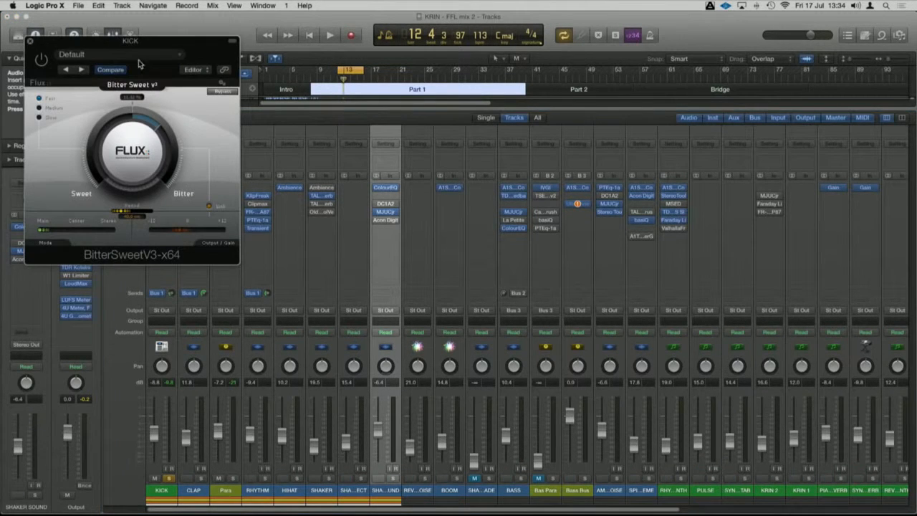
left_click_drag(159, 45, 408, 72)
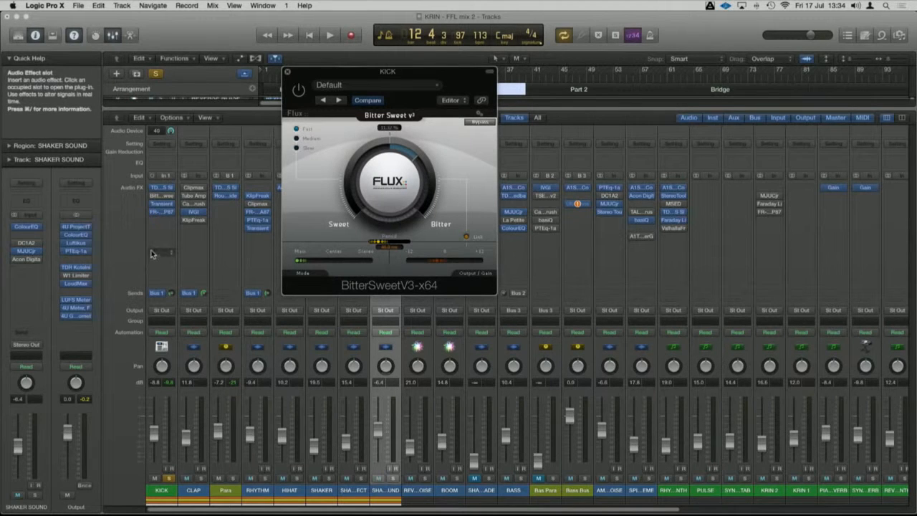
left_click(162, 206)
left_click_drag(145, 43, 630, 189)
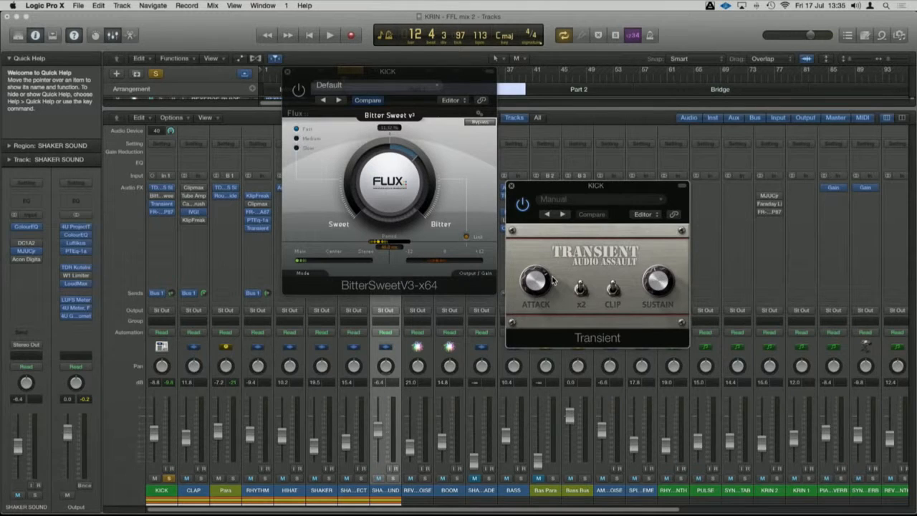
left_click_drag(581, 188, 581, 207)
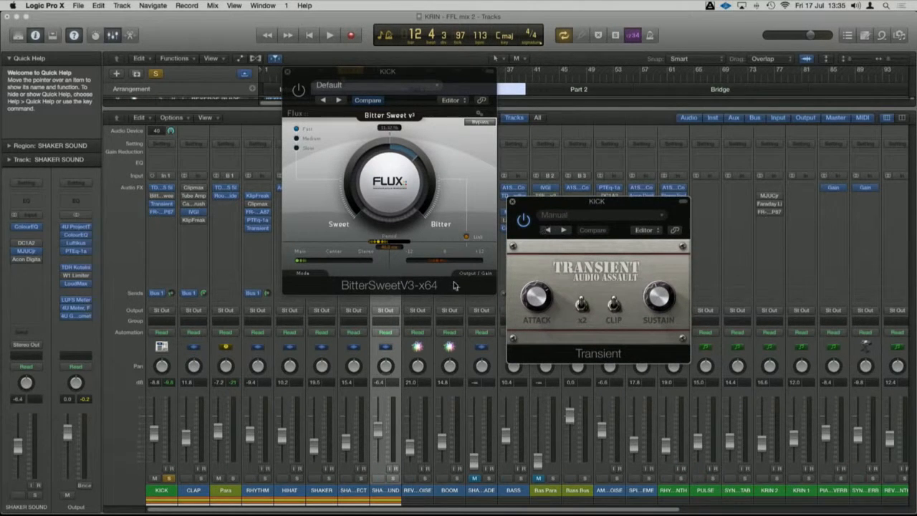
Compare KICK during playback with the Transient plug-in bypassed and enabled, and close the BitterSweetV3 and Transient windows.
key("space")
left_click(525, 225)
key("space")
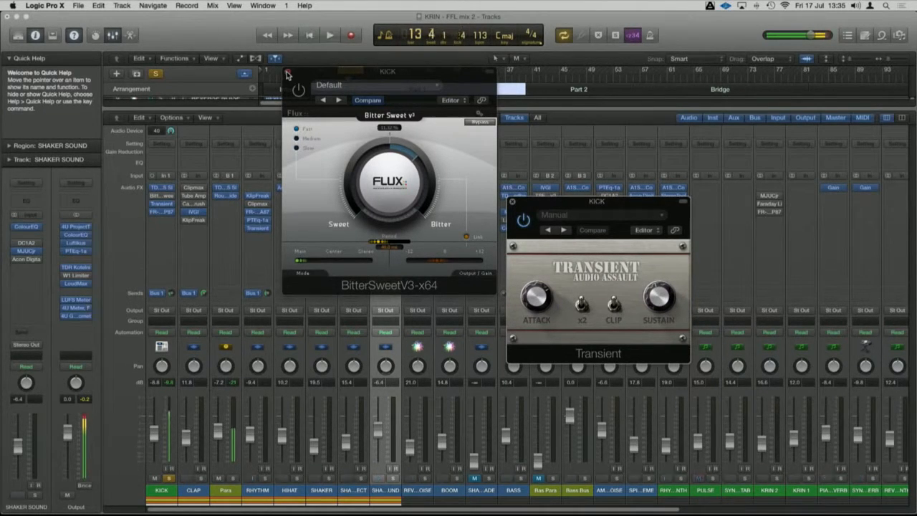
left_click(288, 72)
left_click(511, 204)
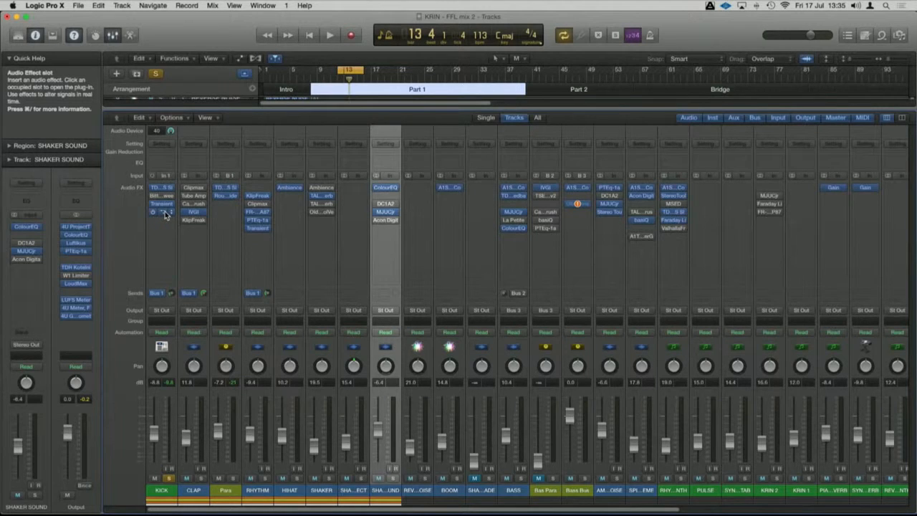
Reopen the Transient plug-in on KICK and place its window over the middle of the mixer.
left_click(162, 204)
left_click_drag(533, 201, 436, 208)
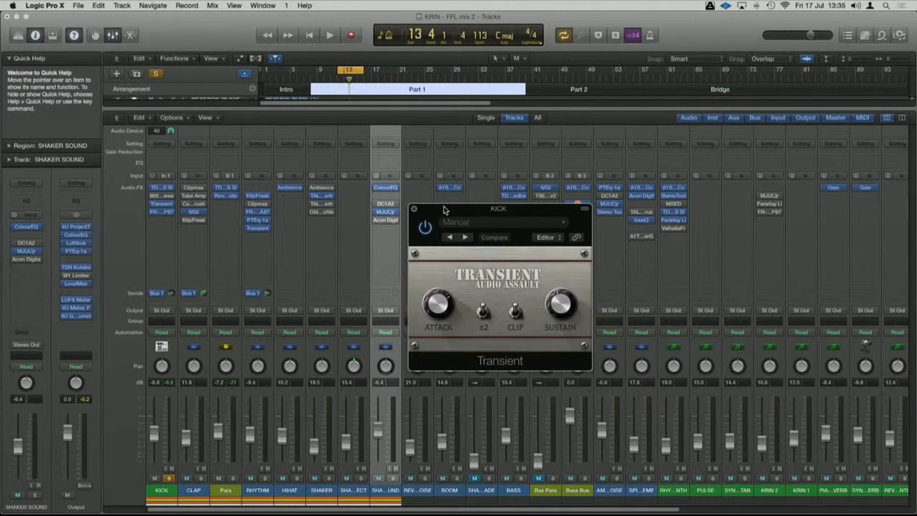
left_click_drag(444, 209, 443, 247)
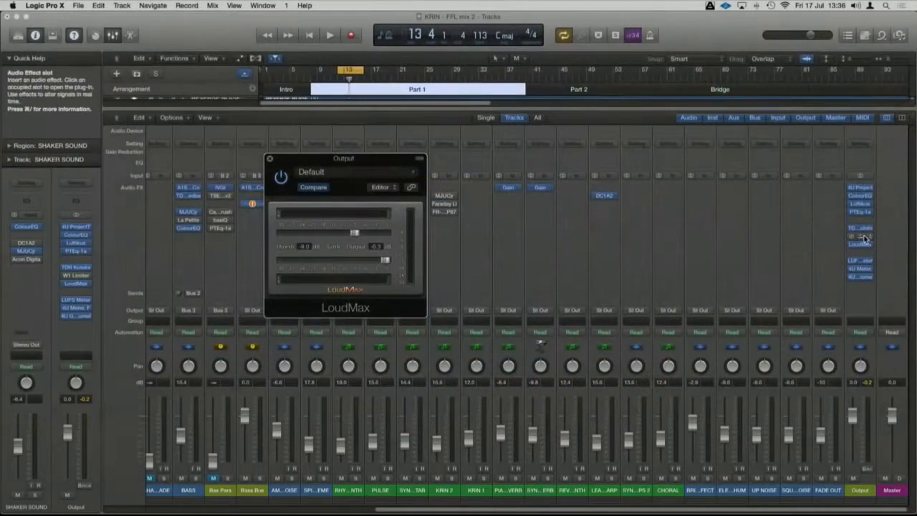
Open the W1 Limiter on the Output channel and arrange its window side by side with the LoudMax window.
left_click(862, 236)
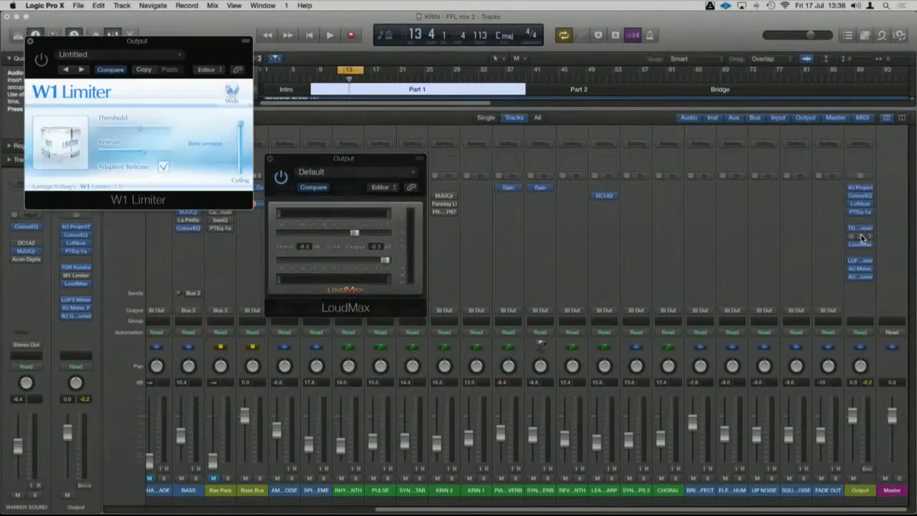
left_click_drag(325, 164, 603, 143)
left_click_drag(210, 45, 360, 140)
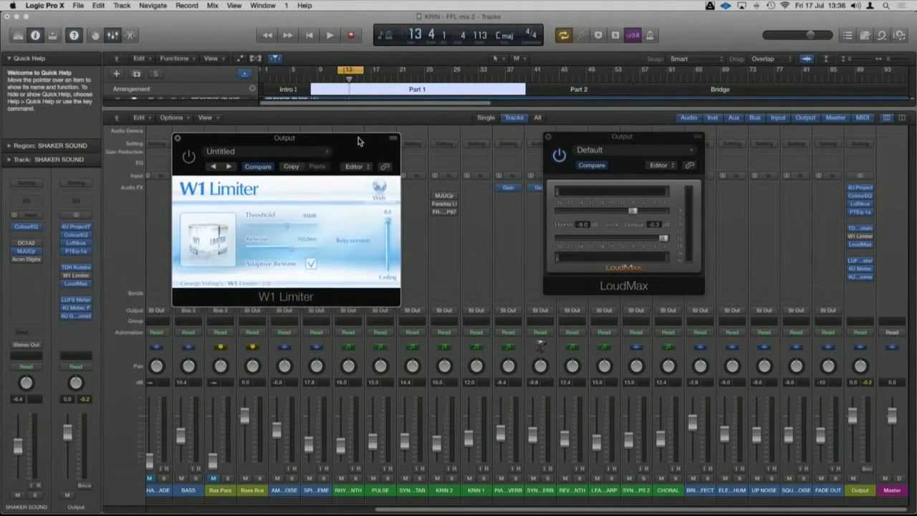
left_click_drag(588, 137, 513, 145)
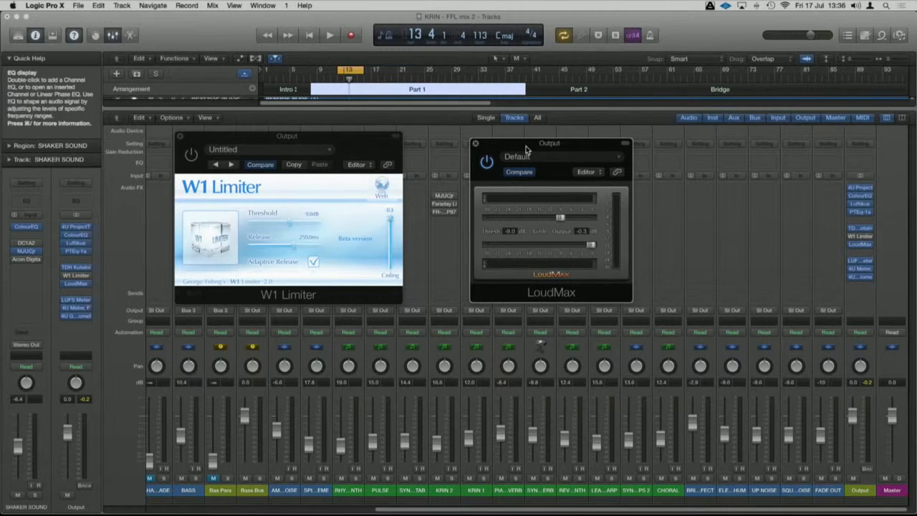
left_click_drag(352, 135, 352, 133)
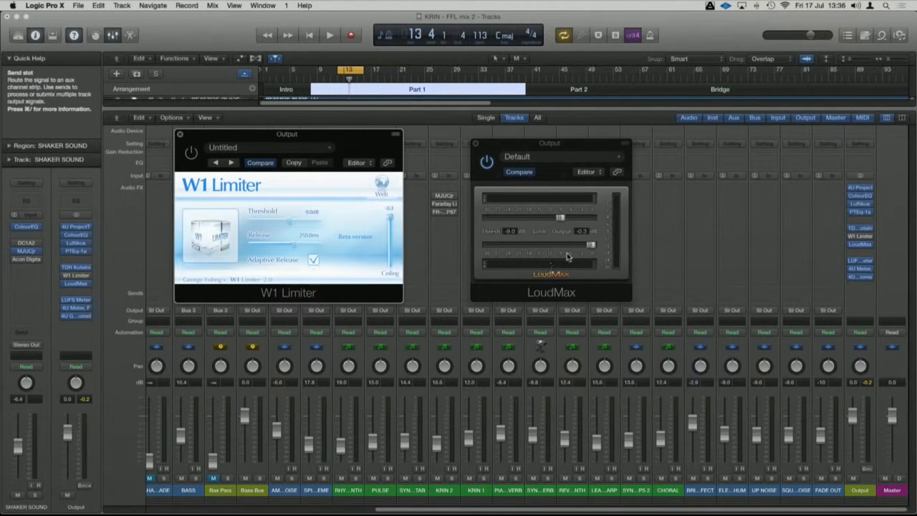
Play the full mix while switching the LoudMax and W1 Limiter plug-ins on the Output channel to compare them, then stop playback.
mouse_move(854, 247)
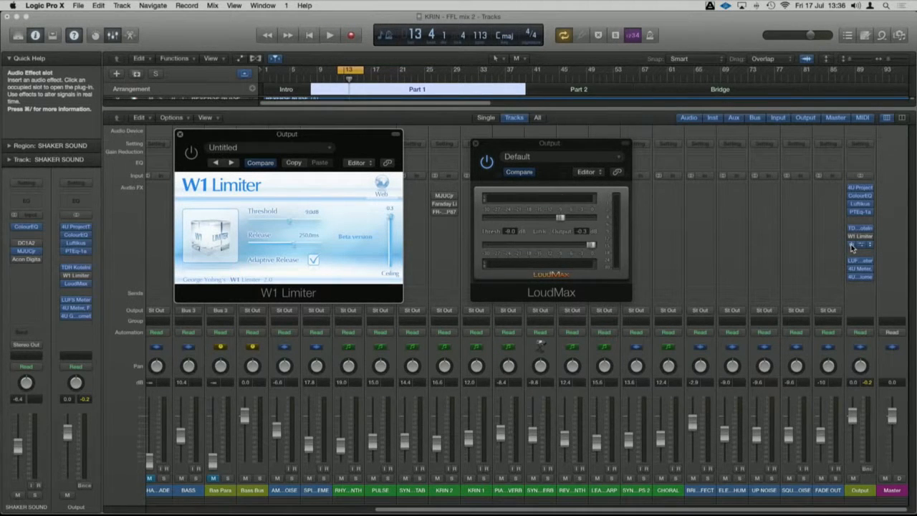
key("space")
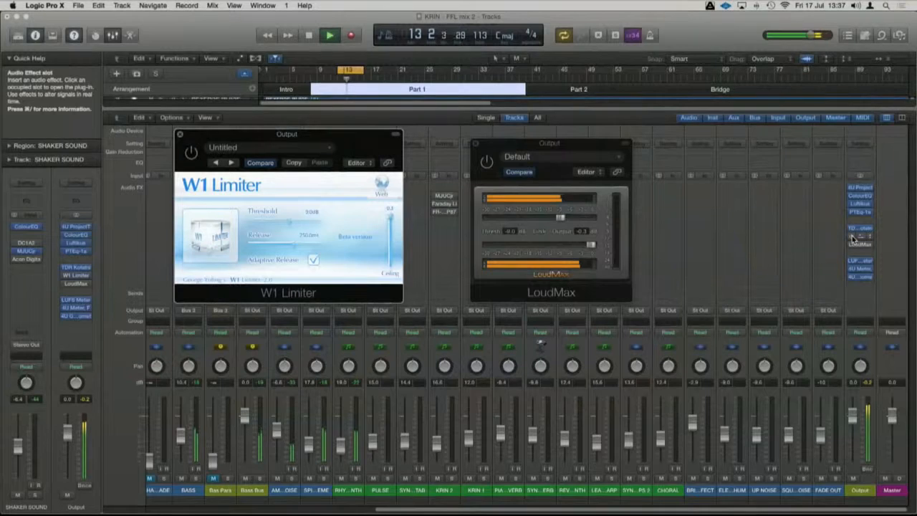
left_click_drag(283, 137, 293, 156)
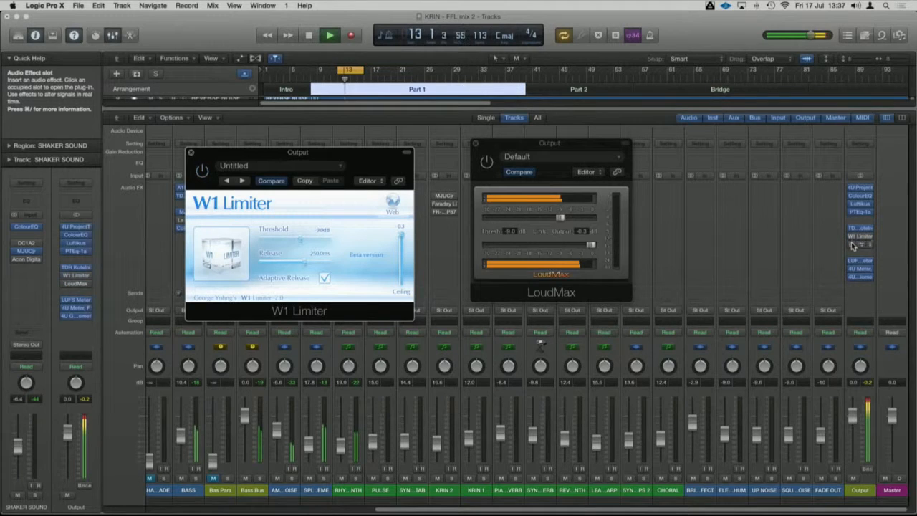
key("space")
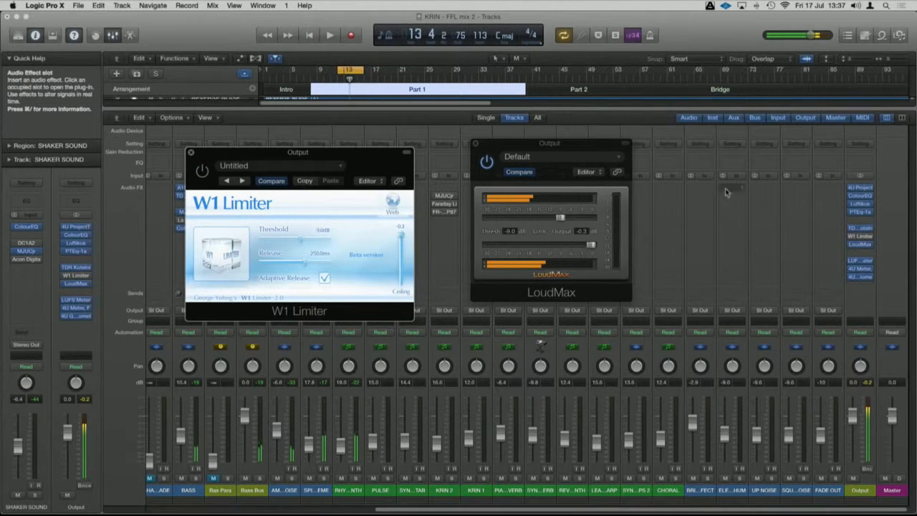
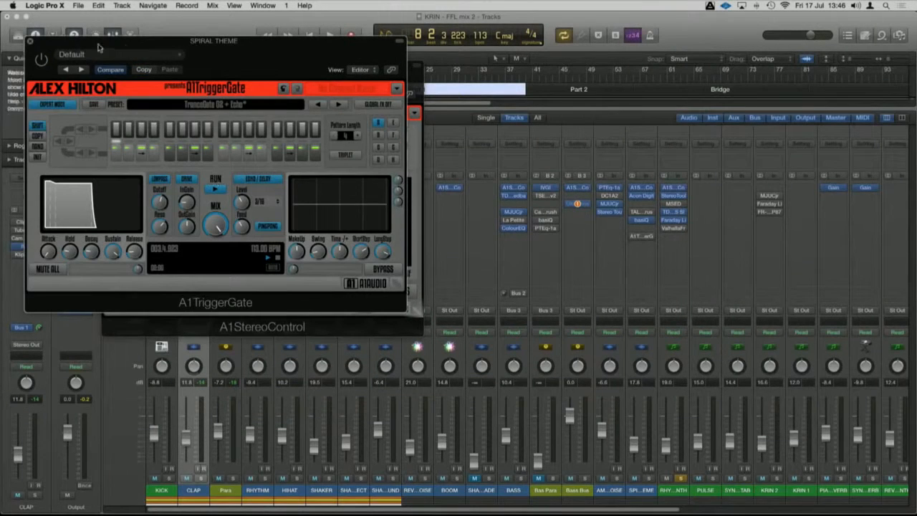
Position the A1TriggerGate and A1StereoControl windows lower over the mixer so the cycle area is uncovered, and start playback.
left_click_drag(126, 42, 127, 178)
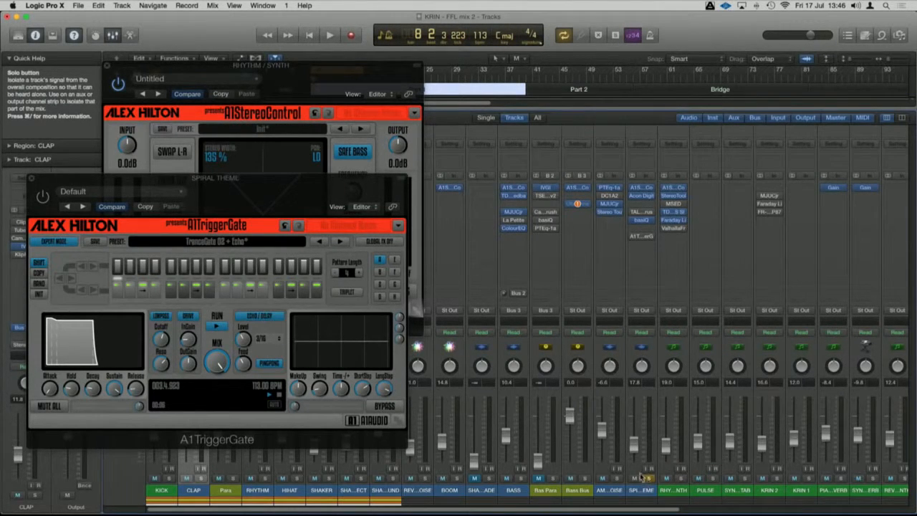
key("space")
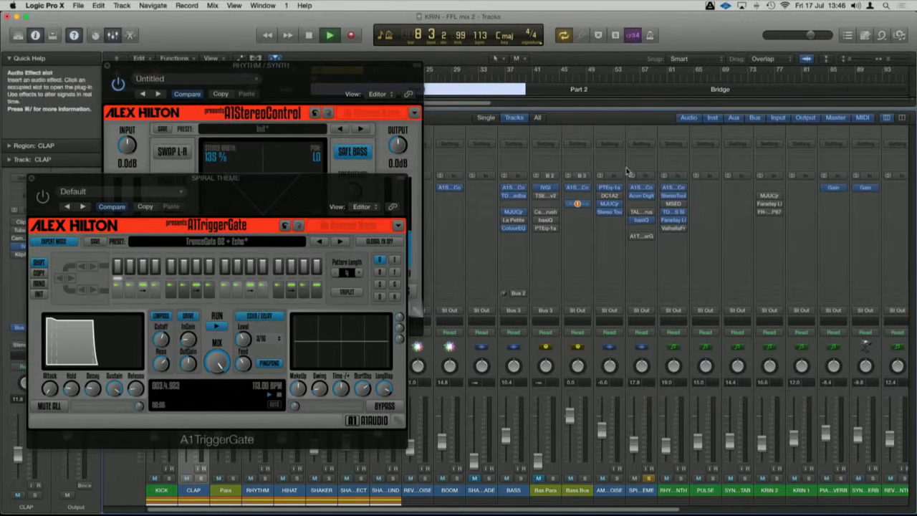
left_click_drag(358, 73, 359, 159)
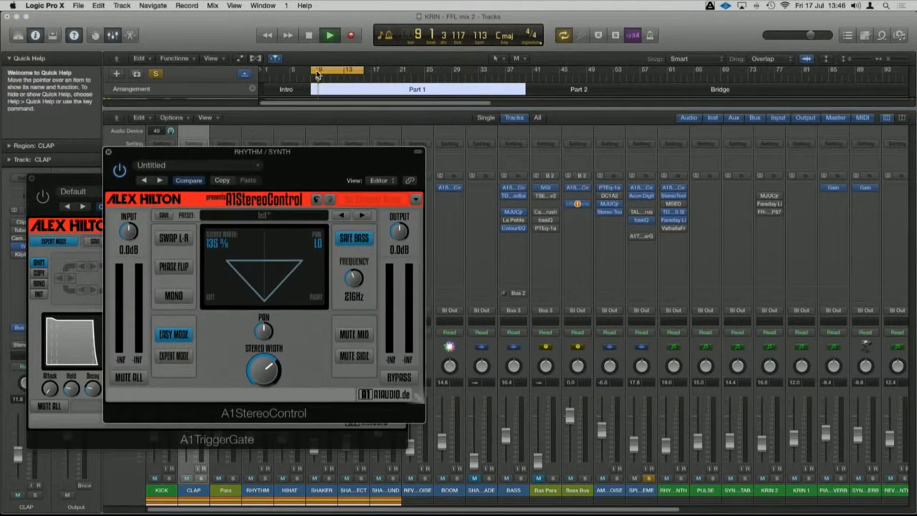
Stop playback, shift the eight-bar cycle range to start at bar 12 within Part 1, and play the soloed SPIRAL THEME track.
key("space")
left_click(312, 71)
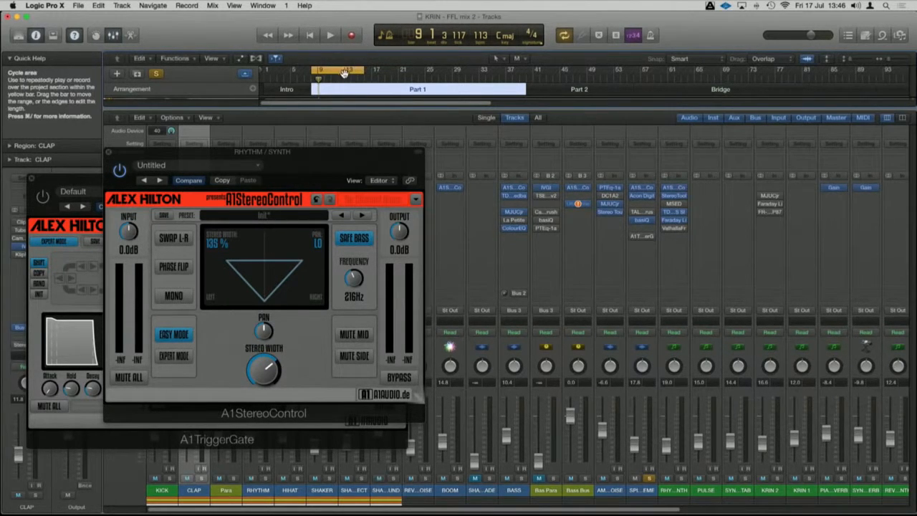
left_click_drag(359, 71, 370, 72)
key("space")
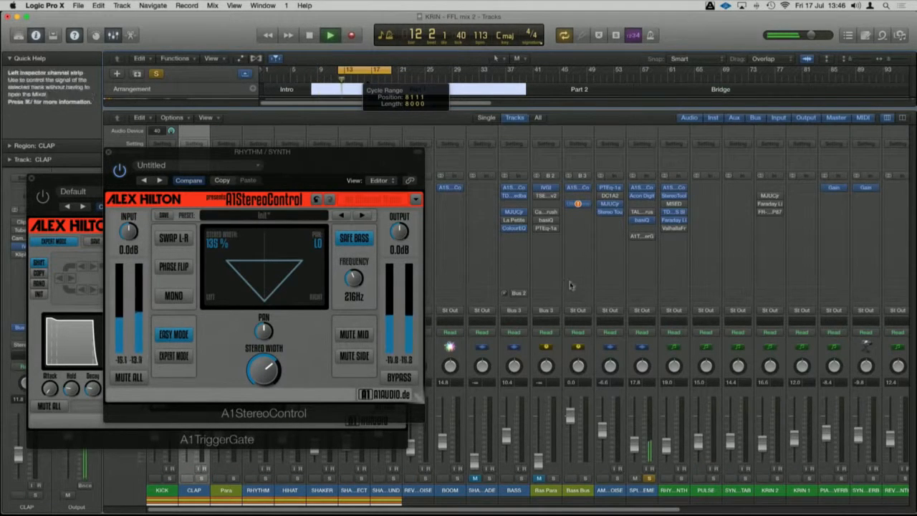
Audition SPIRAL THEME with A1TriggerGate enabled, stop playback, and close the A1TriggerGate and A1StereoControl windows.
left_click_drag(290, 157, 314, 137)
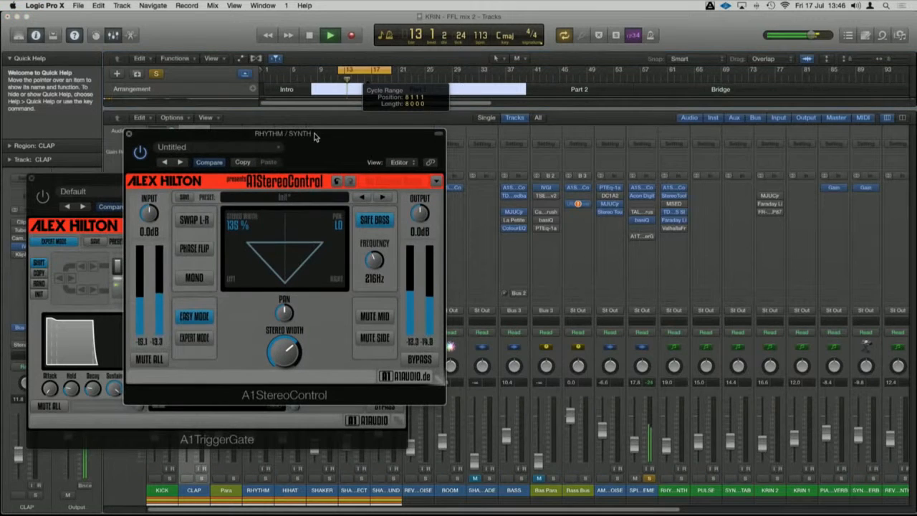
left_click(57, 183)
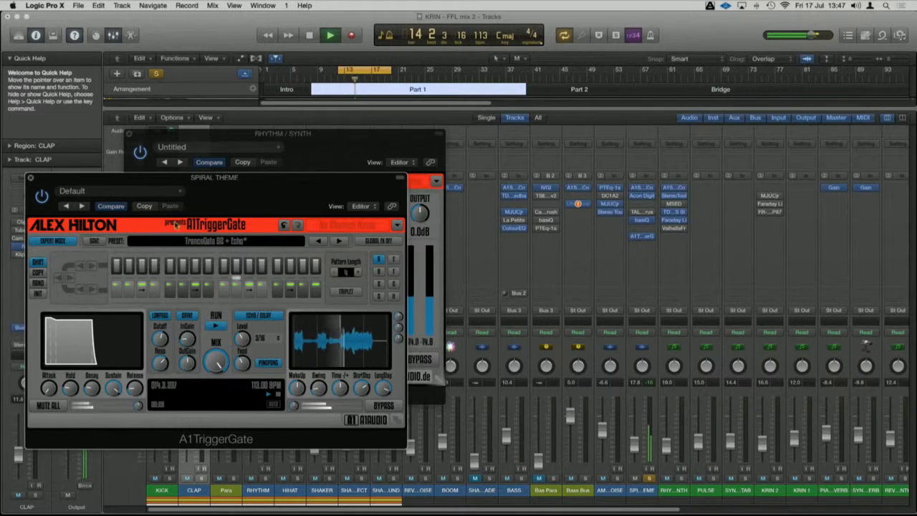
key("space")
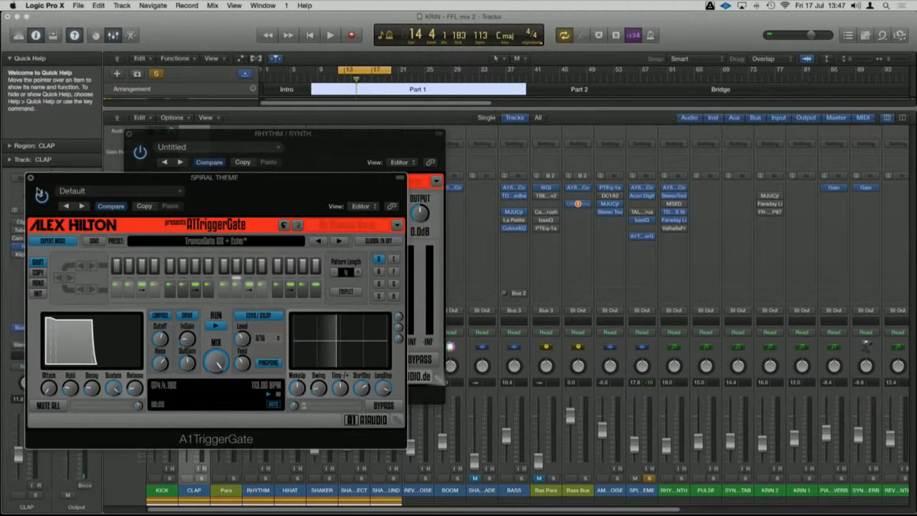
left_click(30, 179)
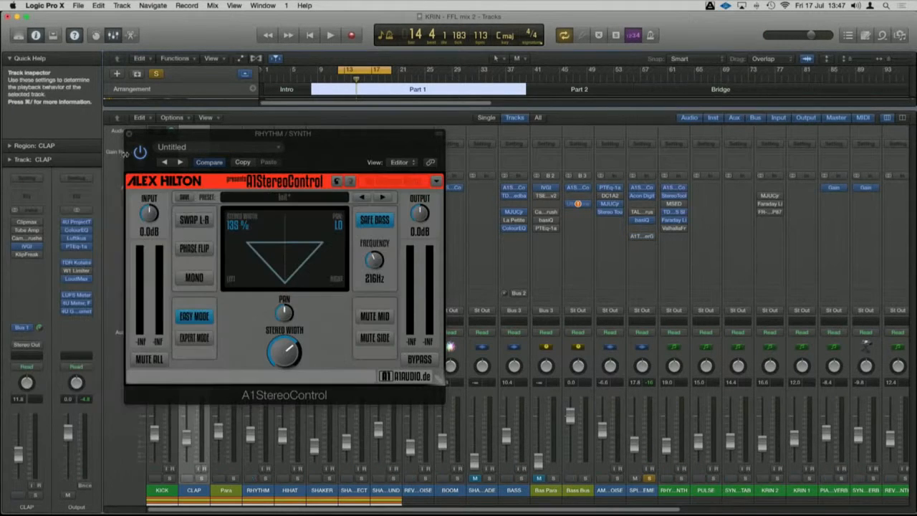
left_click(129, 134)
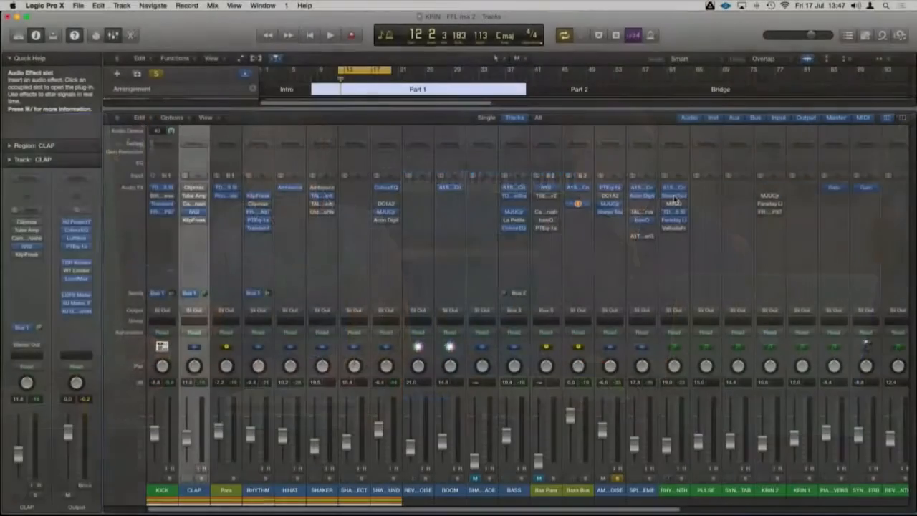
Place the RHYTHM/SYNTH StereoToolV3 window over the mixer and view its stereo display while the soloed AMBIENT NOISE track plays.
left_click_drag(158, 43, 242, 115)
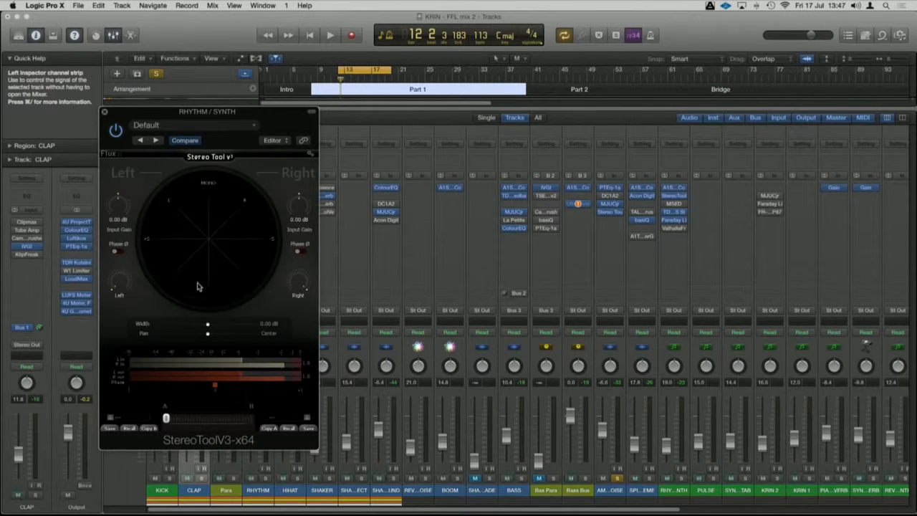
key("space")
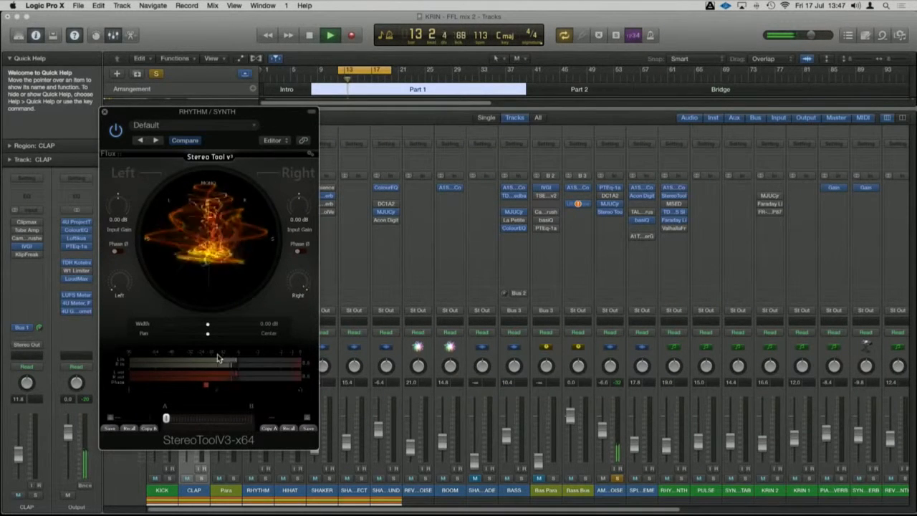
left_click_drag(254, 108, 270, 93)
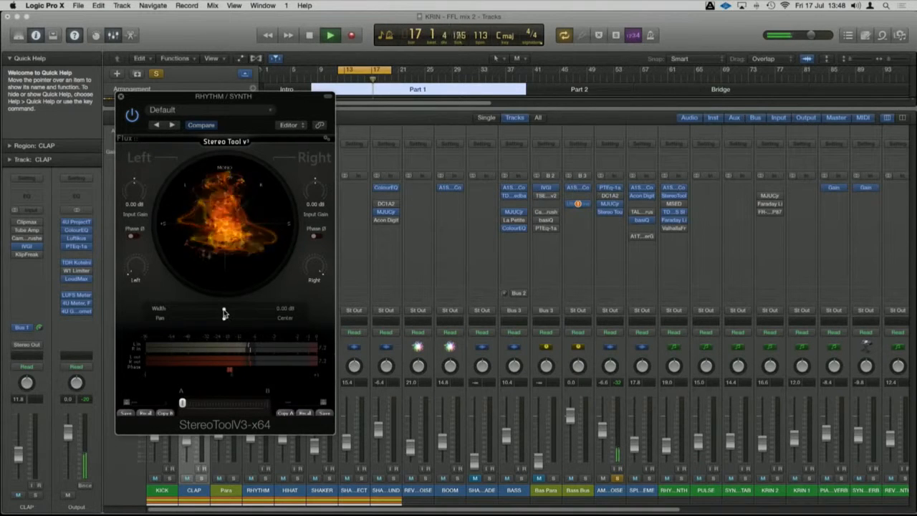
Try out the width and pan sliders in StereoToolV3 during playback, then stop playback and close the window.
left_click_drag(225, 309, 219, 336)
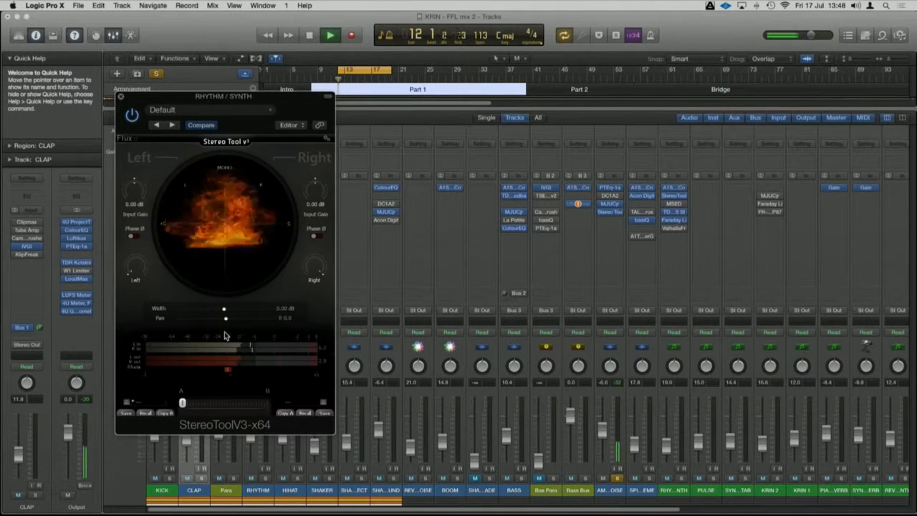
left_click_drag(191, 98, 324, 97)
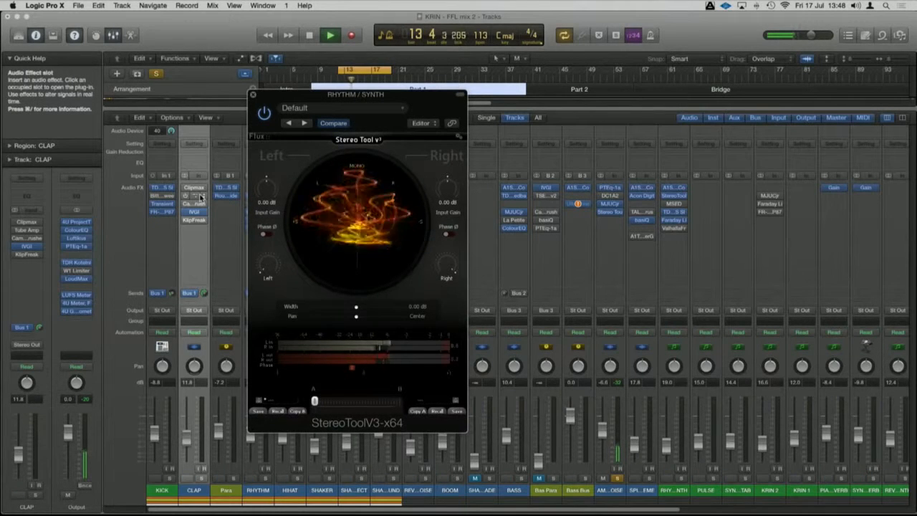
key("space")
left_click(252, 96)
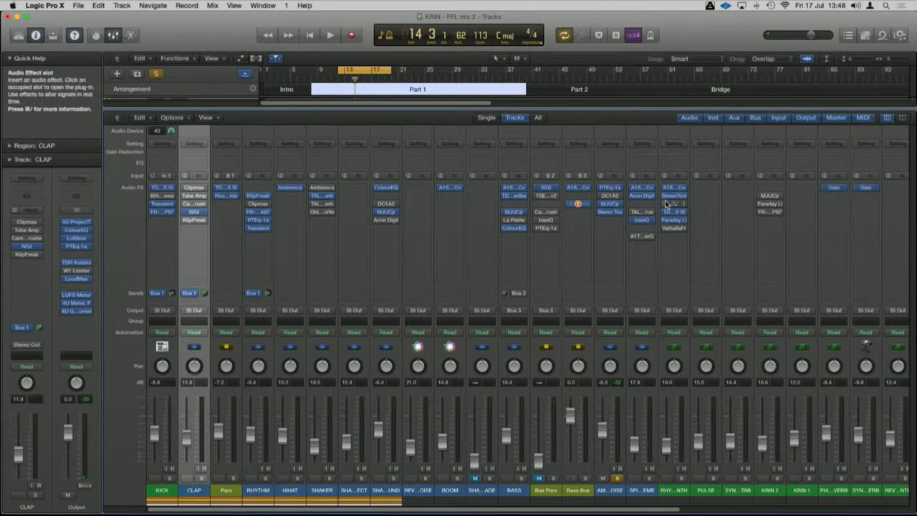
Open the Stereo Touch plug-in on the AMBIENT NOISE track and place its window over the mixer's channel strips.
left_click(611, 213)
left_click_drag(83, 35, 120, 223)
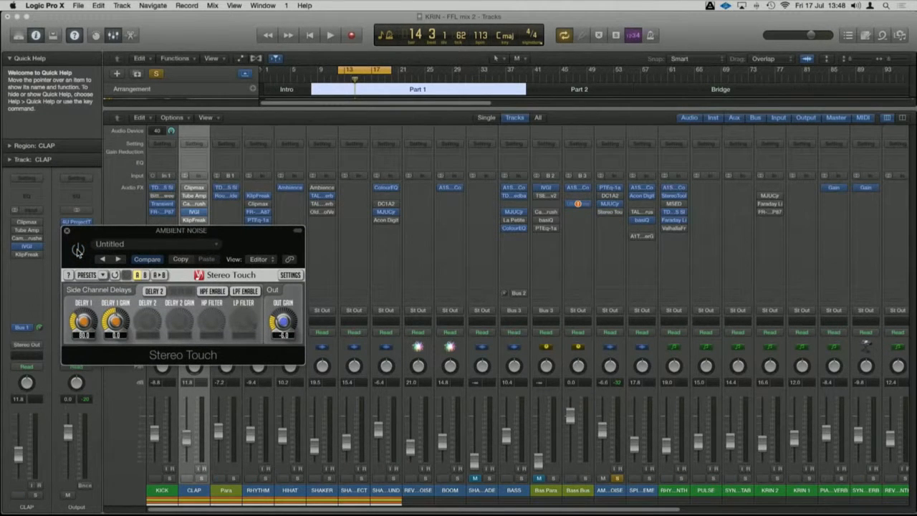
left_click_drag(95, 233, 100, 222)
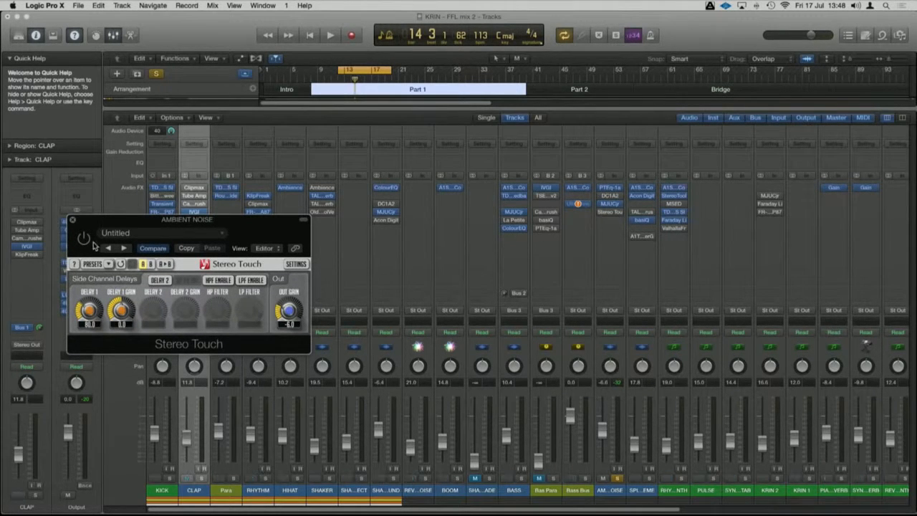
Play the soloed AMBIENT NOISE track with Stereo Touch enabled, keeping the plug-in window clear of the track's strip.
key("space")
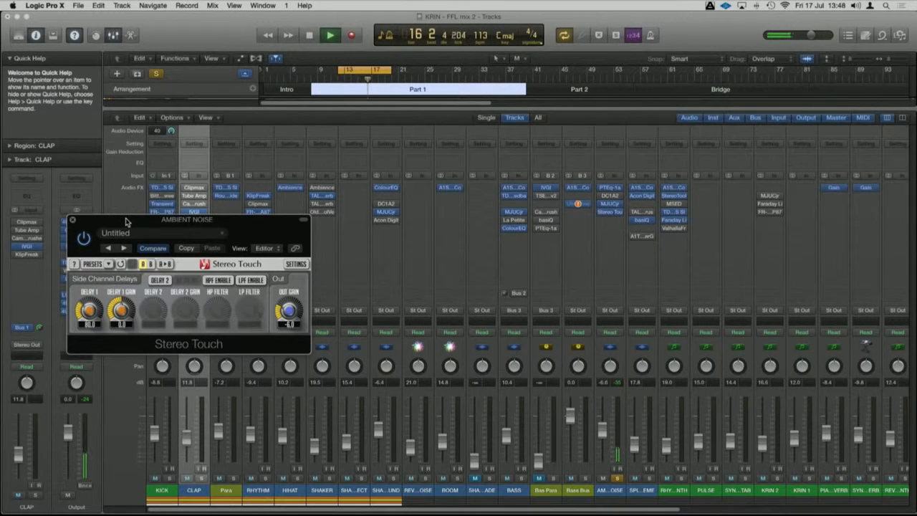
left_click_drag(125, 218, 130, 163)
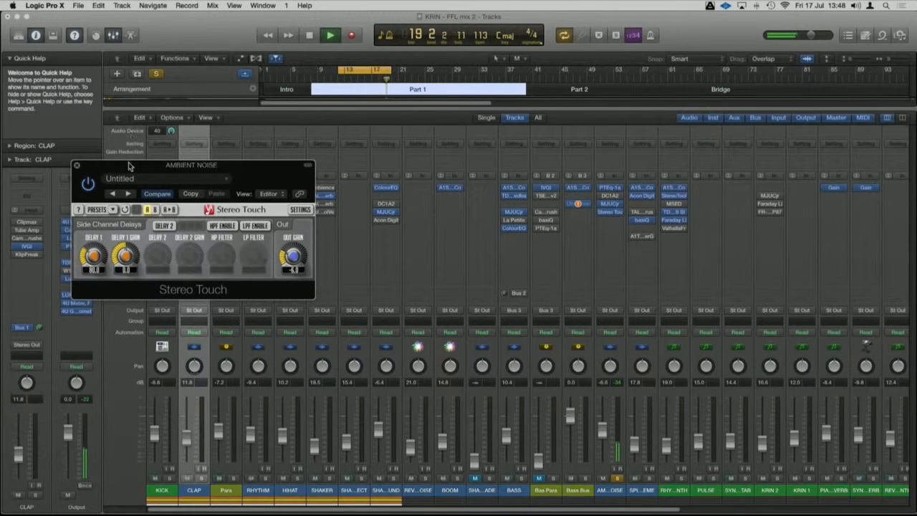
left_click_drag(128, 165, 154, 163)
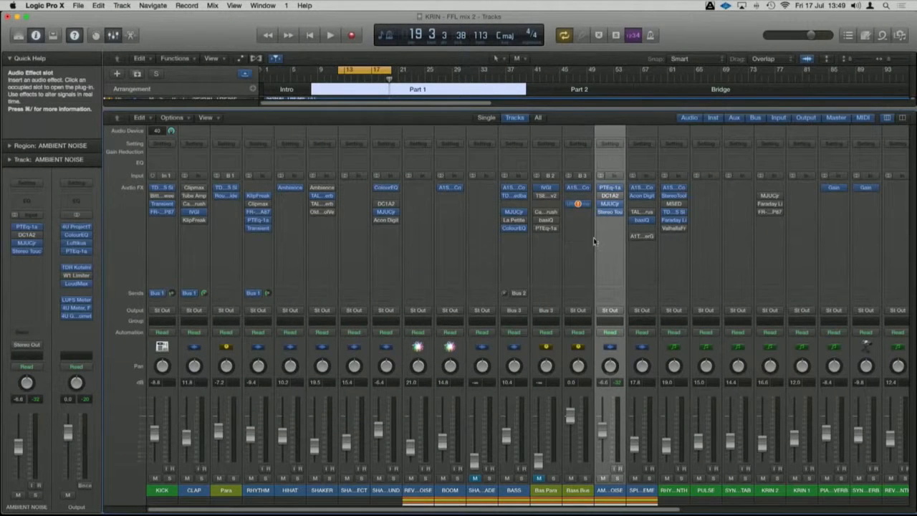
Solo the SPIRAL THEME track, open its Acon Digital Multiply plug-in clear of the strip, and briefly play the track with it.
left_click(650, 482)
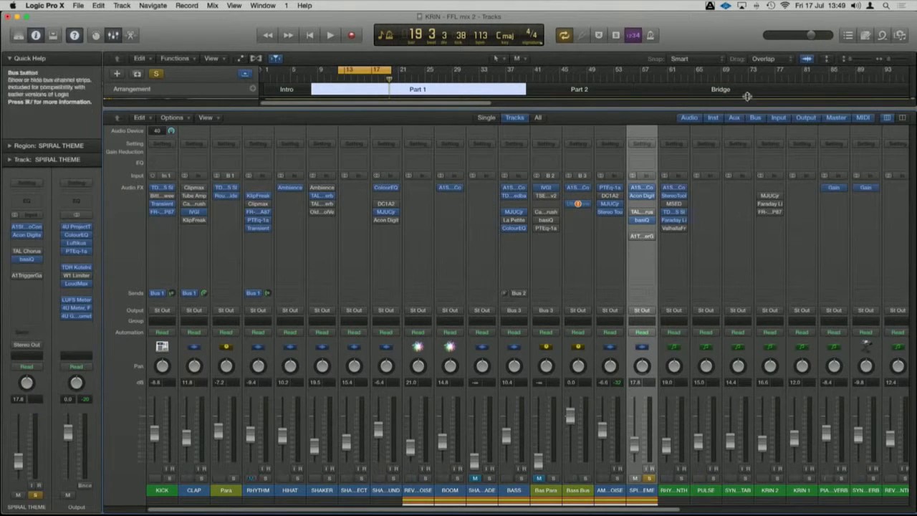
left_click(642, 196)
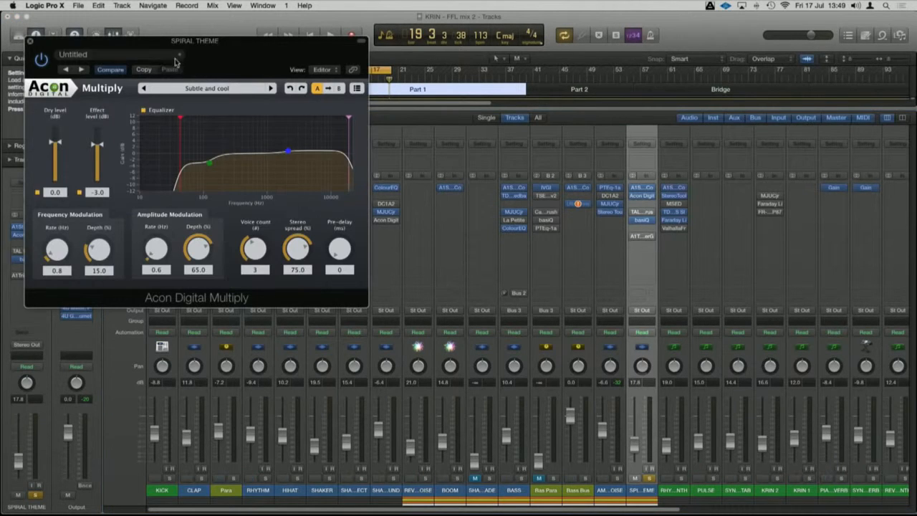
left_click_drag(113, 47, 164, 113)
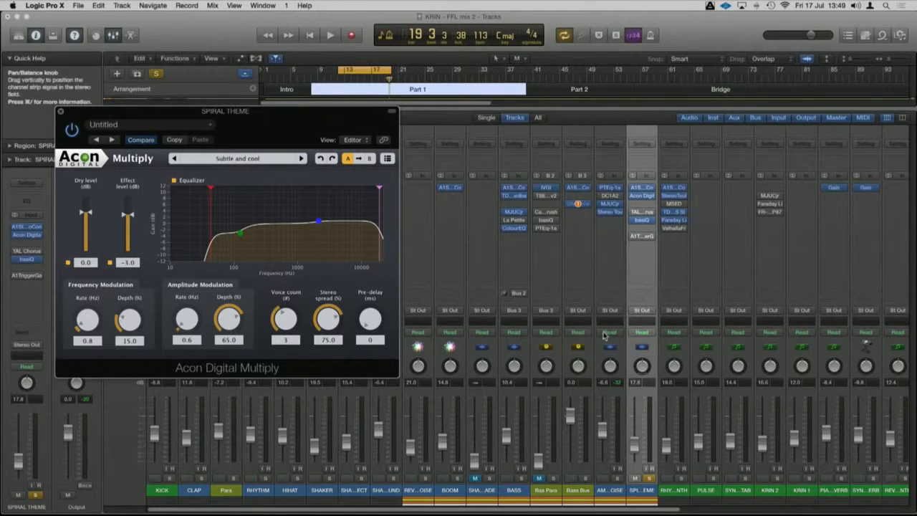
key("space")
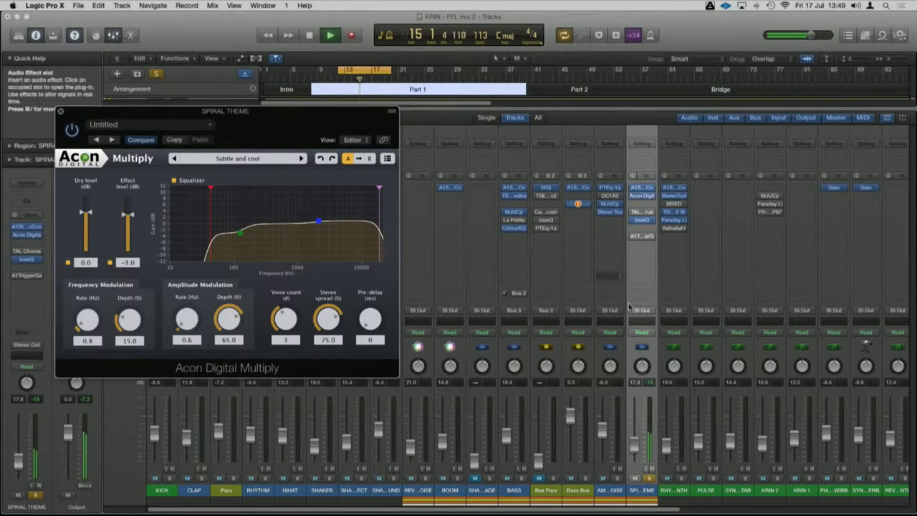
key("space")
Compare playback with Multiply on and off, with SPIRAL THEME and RHYTHM/SYNTH soloed and in the full mix.
left_click(649, 479)
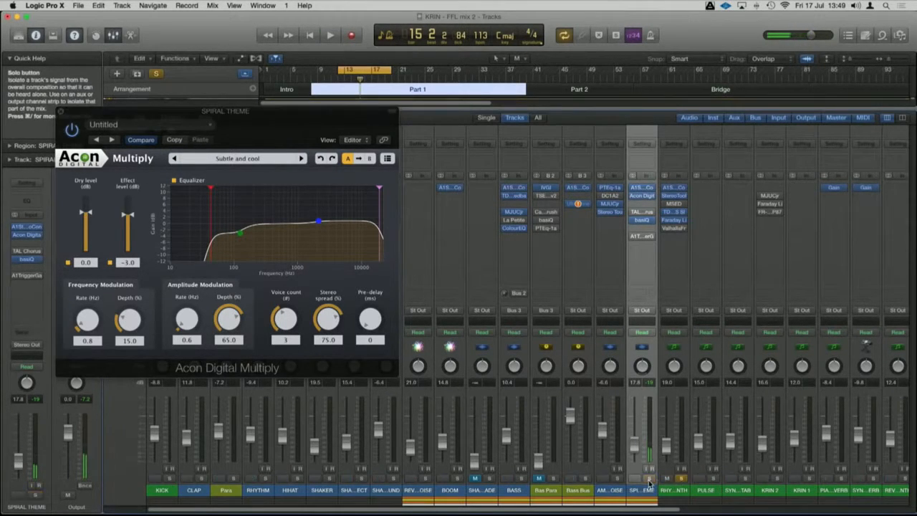
key("space")
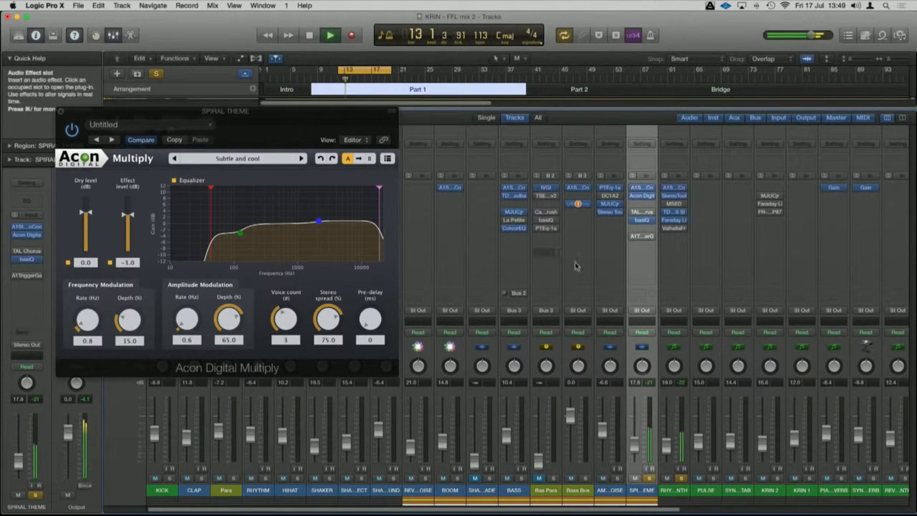
left_click(73, 132)
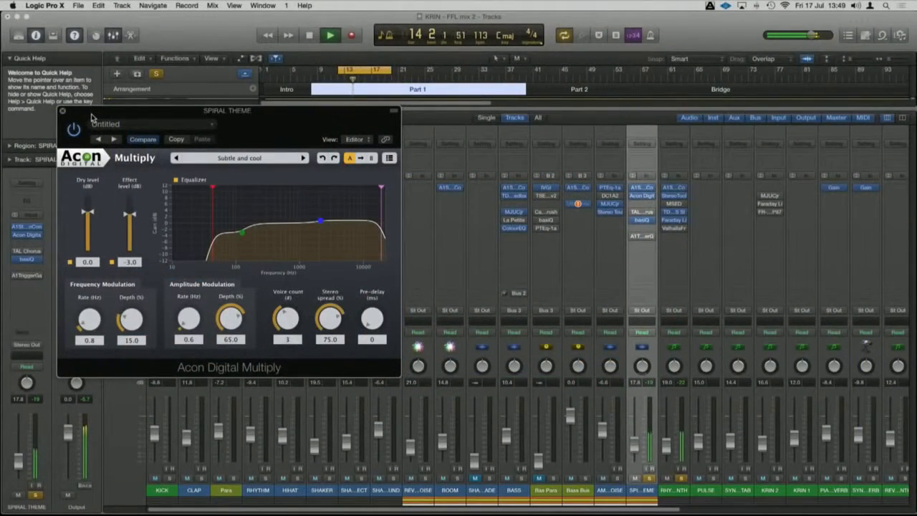
mouse_move(97, 116)
left_mouse_down()
mouse_move(58, 139)
mouse_move(99, 123)
left_mouse_up()
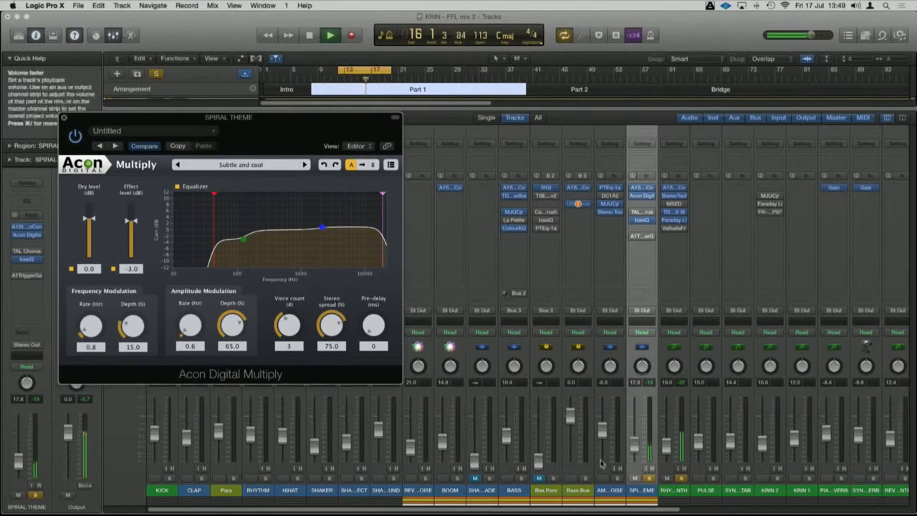
left_click(652, 479)
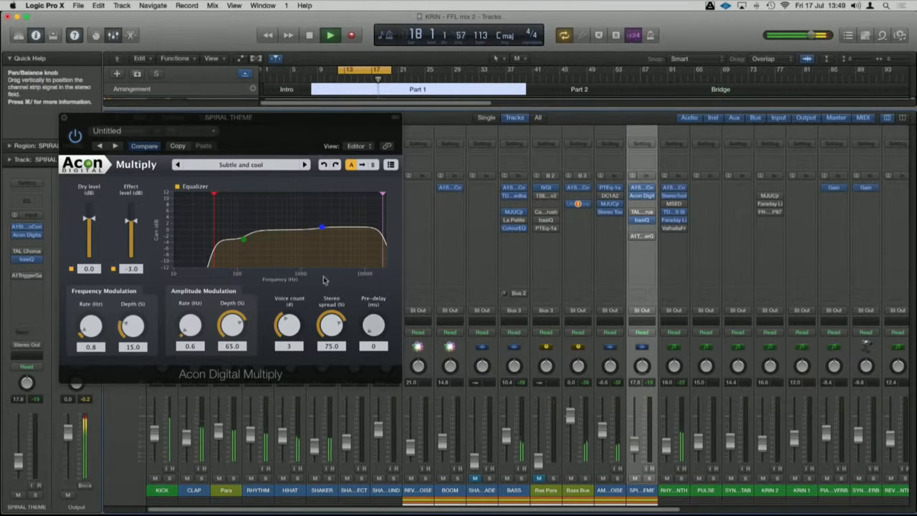
left_click(76, 139)
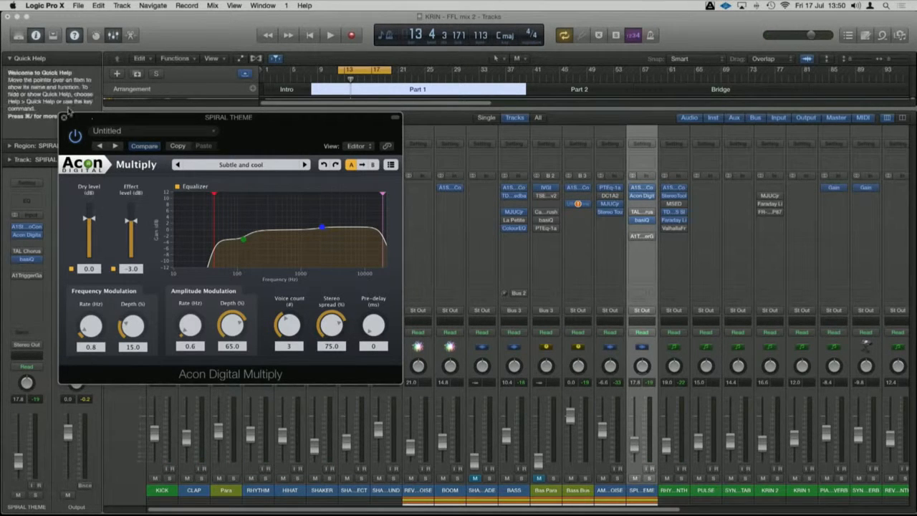
Open the TAL Chorus LX plug-in on the SPIRAL THEME track and place its window beside the Multiply window.
left_click_drag(128, 121, 150, 116)
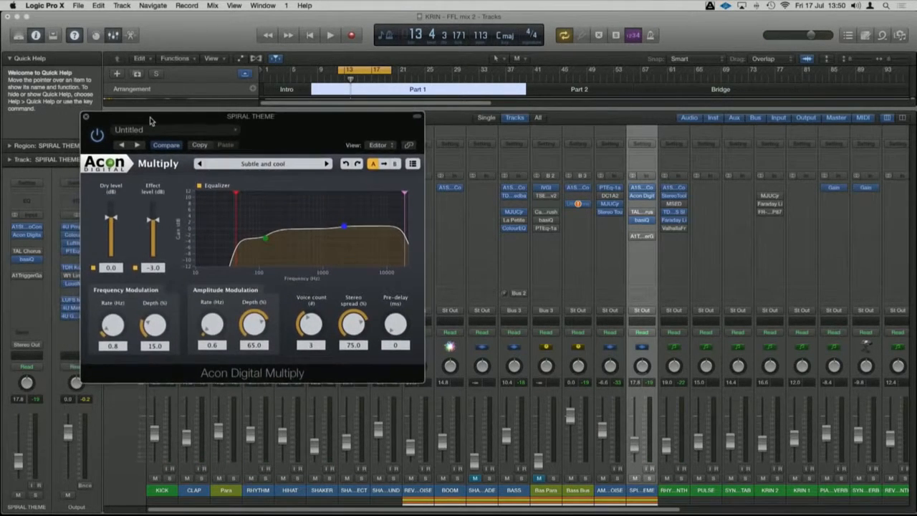
left_click(643, 213)
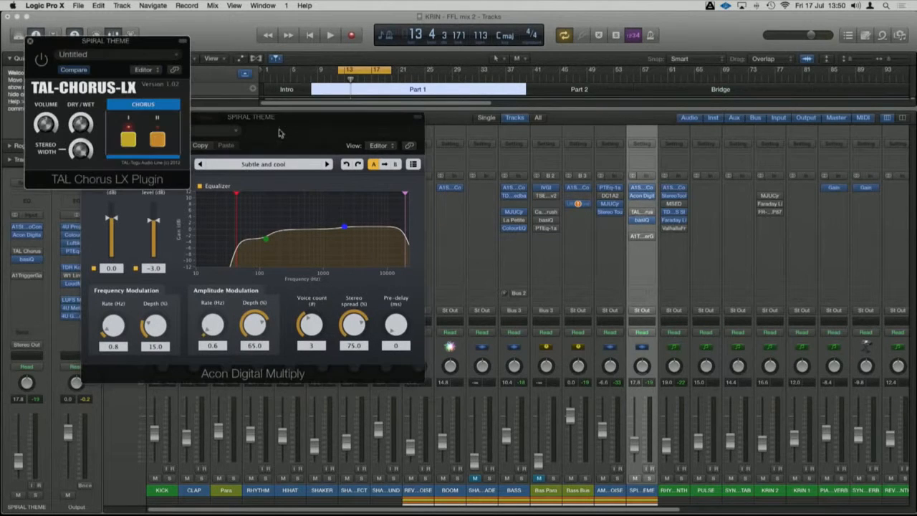
left_click_drag(161, 50, 561, 268)
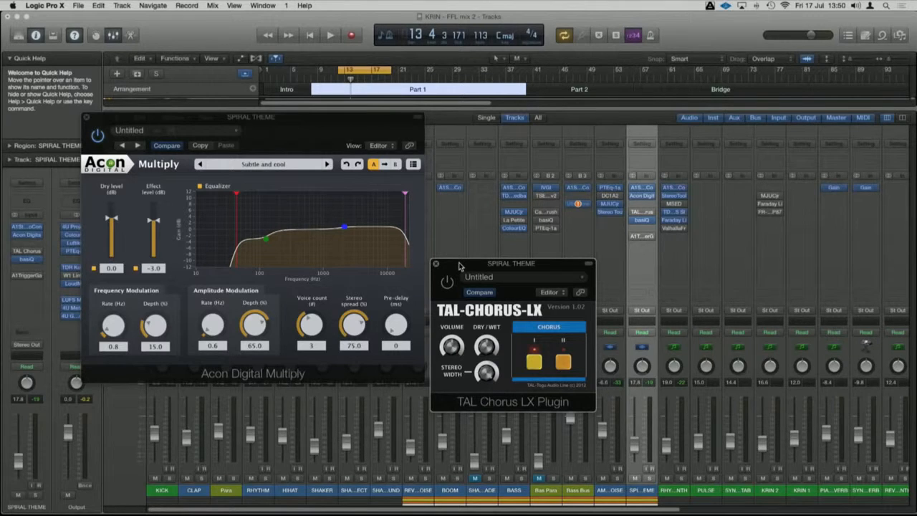
left_click_drag(459, 266, 460, 256)
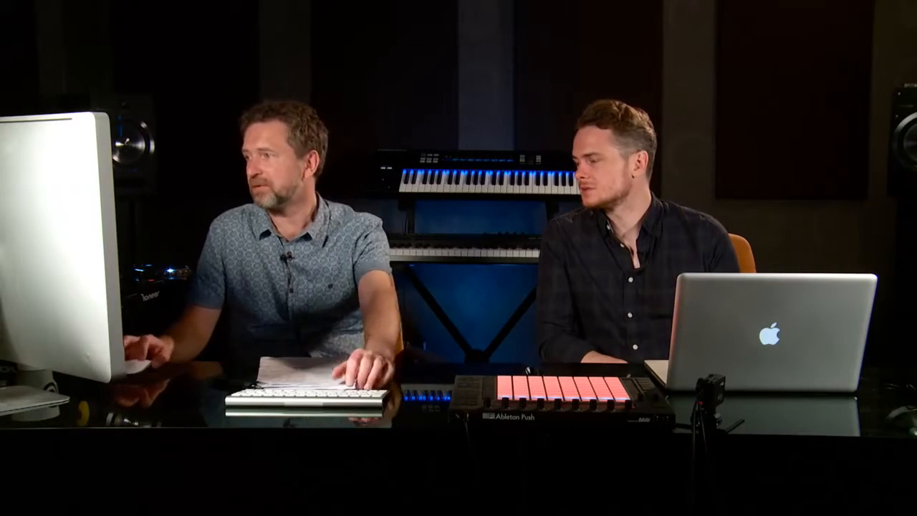
Solo SPIRAL THEME, compare its playback with TAL-Chorus-LX on and off, and close the plug-in window.
left_click(649, 478)
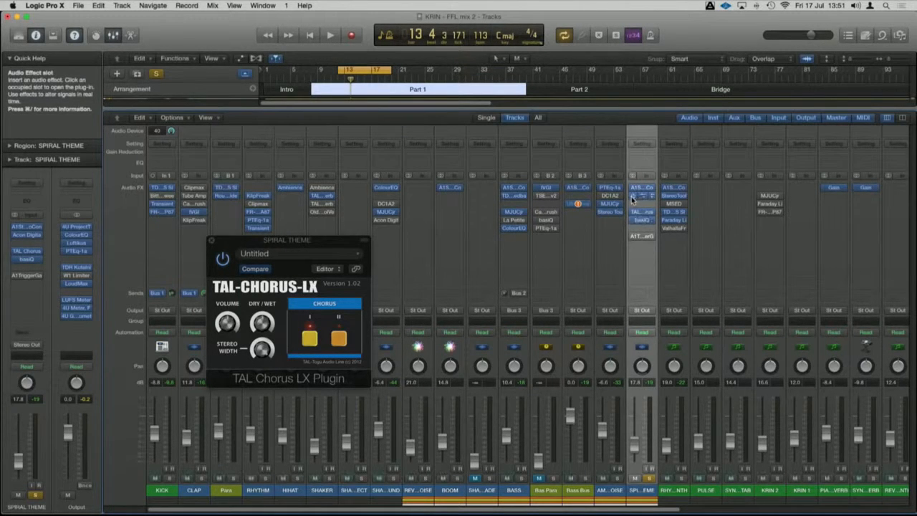
key("space")
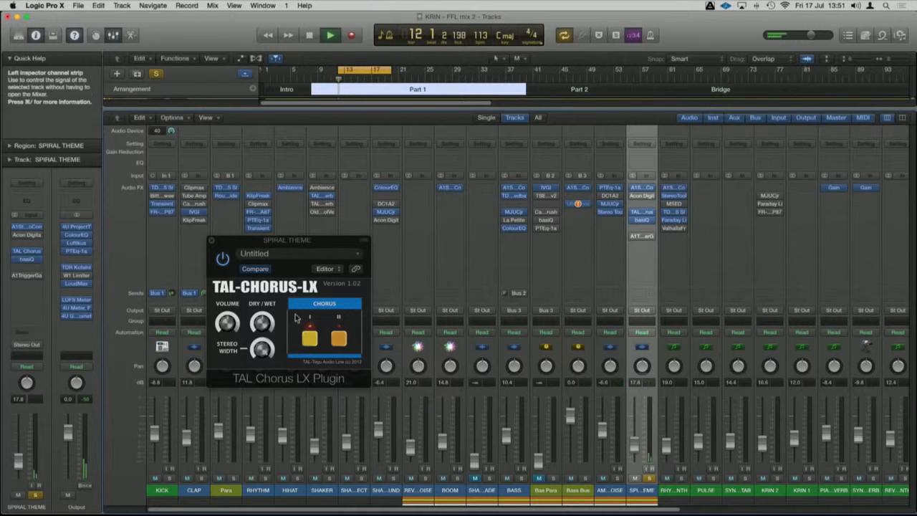
left_click(225, 258)
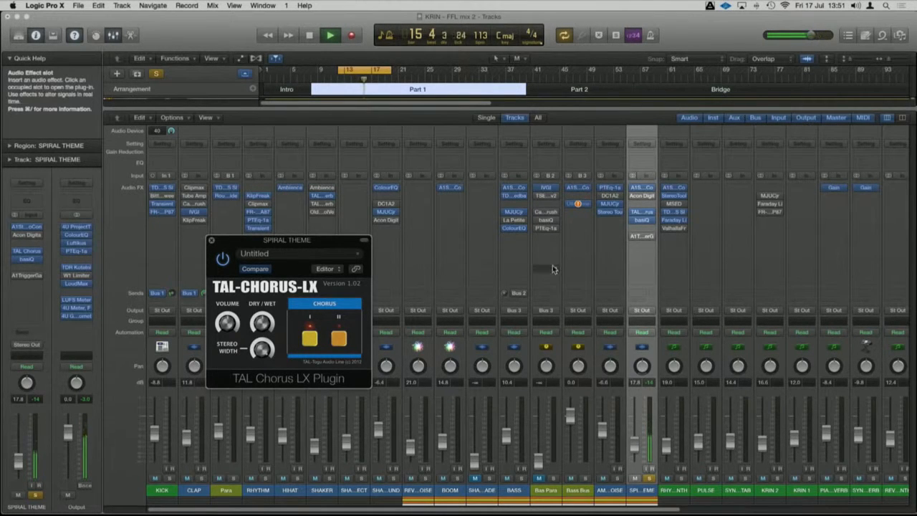
left_click_drag(269, 244, 310, 242)
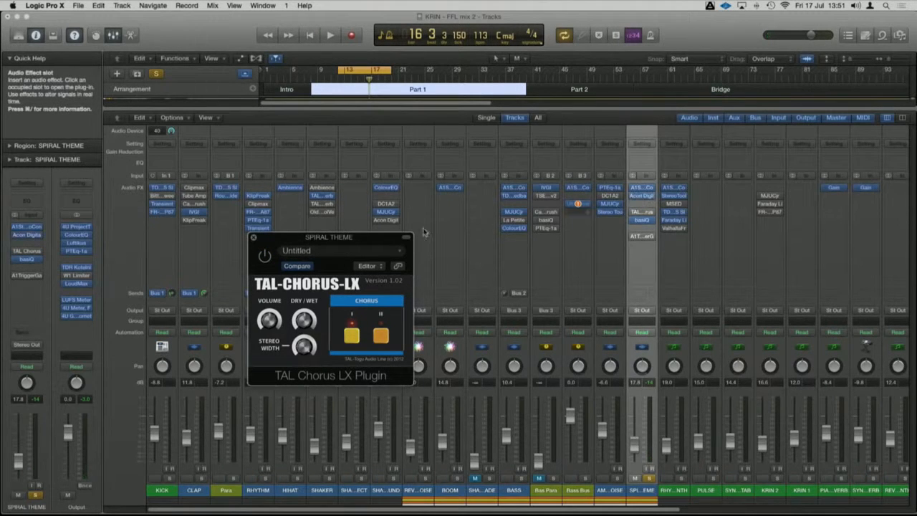
left_click_drag(276, 239, 329, 227)
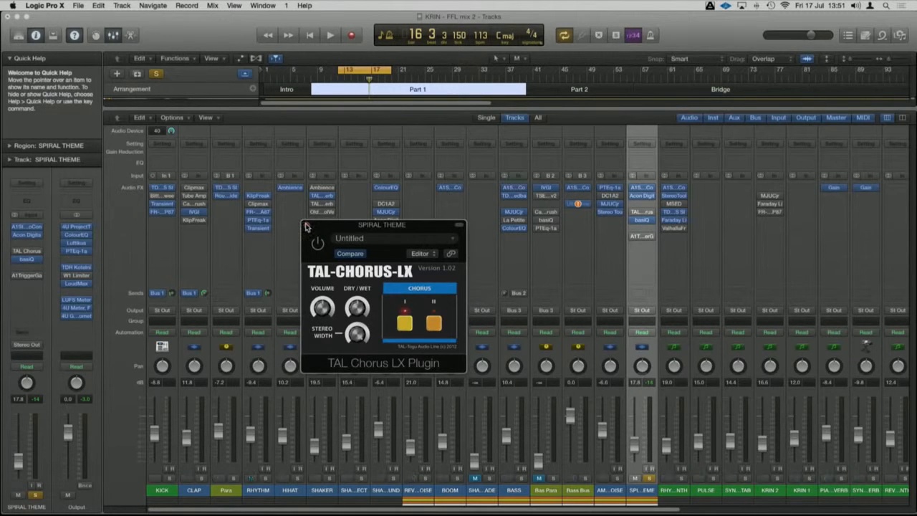
left_click(306, 226)
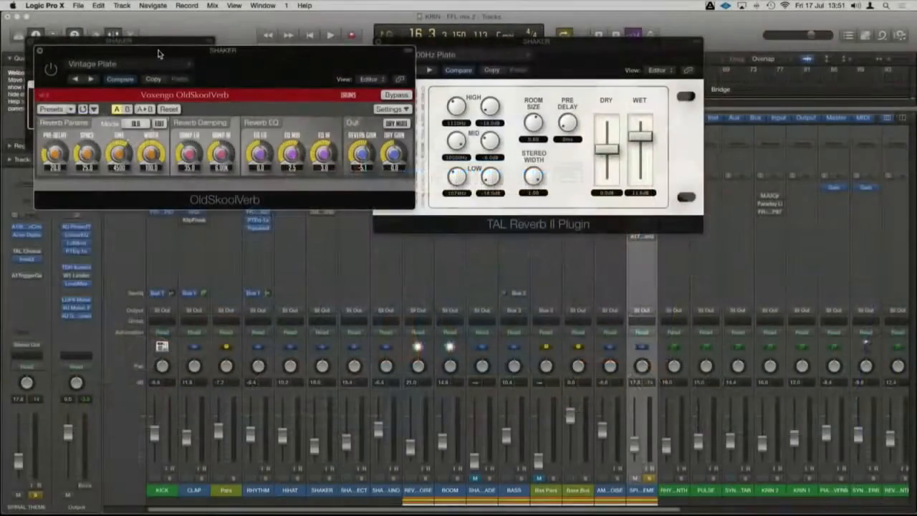
Place the OldSkoolVerb window beneath TAL Reverb II, and open the HIHAT track's Ambience plug-in beneath the TAL Reverb 4 window.
left_click_drag(159, 53, 510, 259)
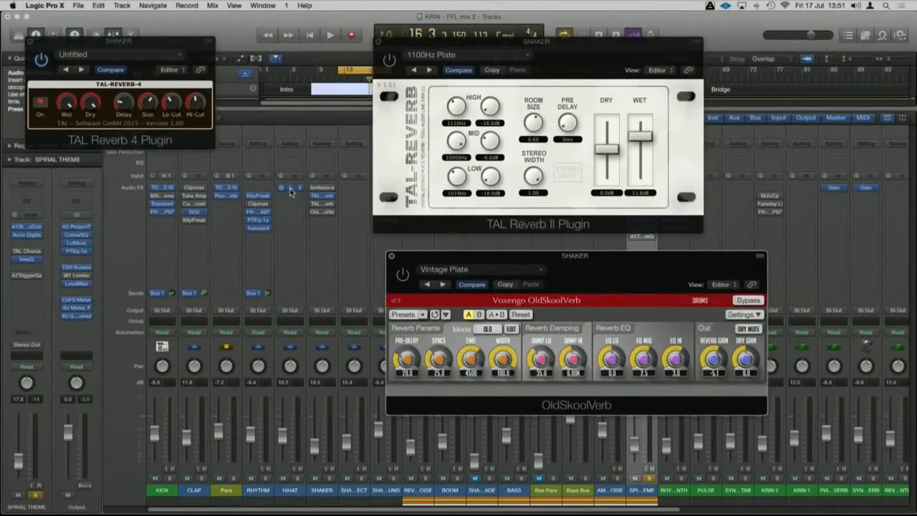
left_click(291, 188)
left_click_drag(179, 54, 195, 170)
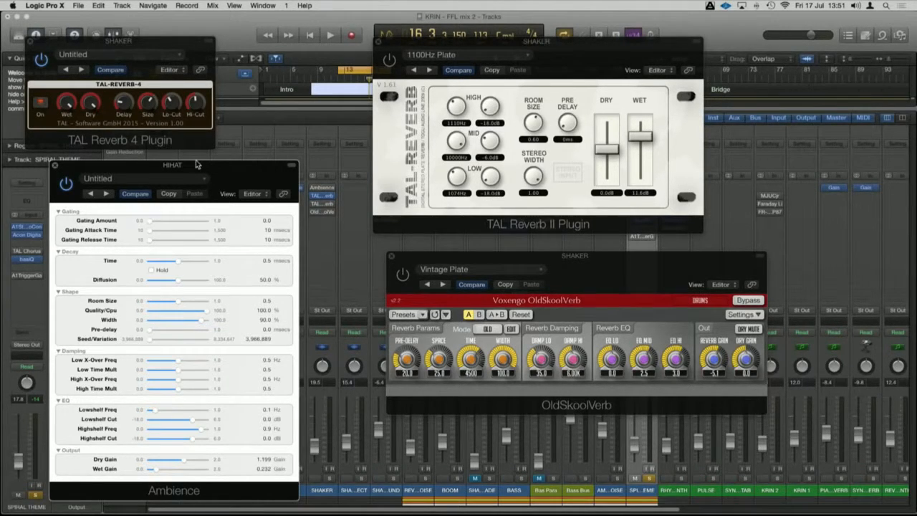
left_click_drag(68, 169, 82, 160)
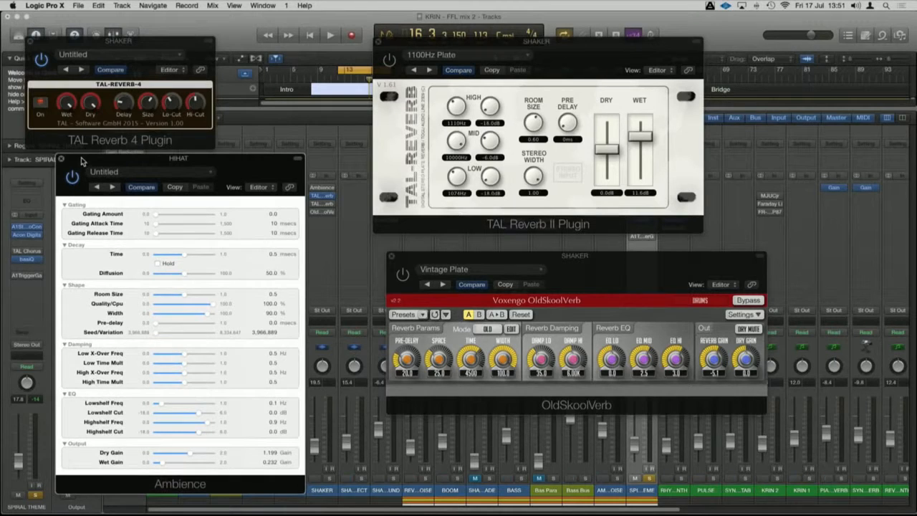